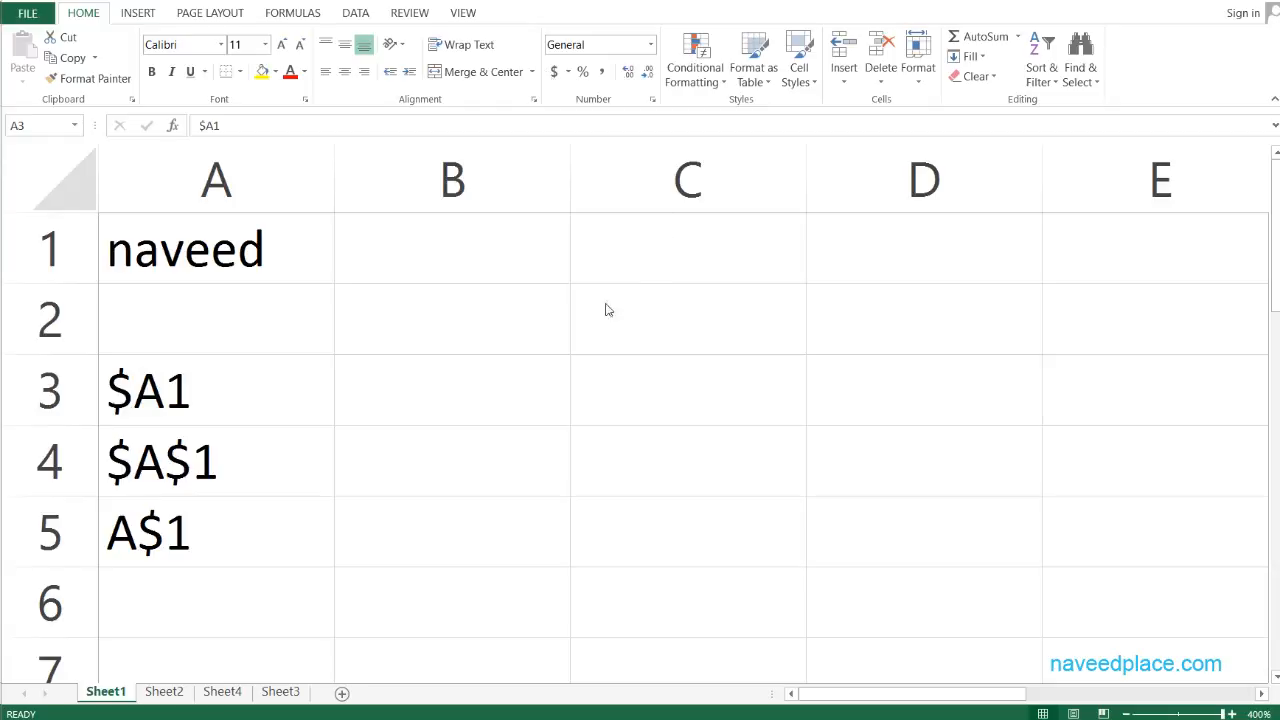
- Enter the formula =12+12 in cell B3
left_click(420, 363)
left_click(421, 365)
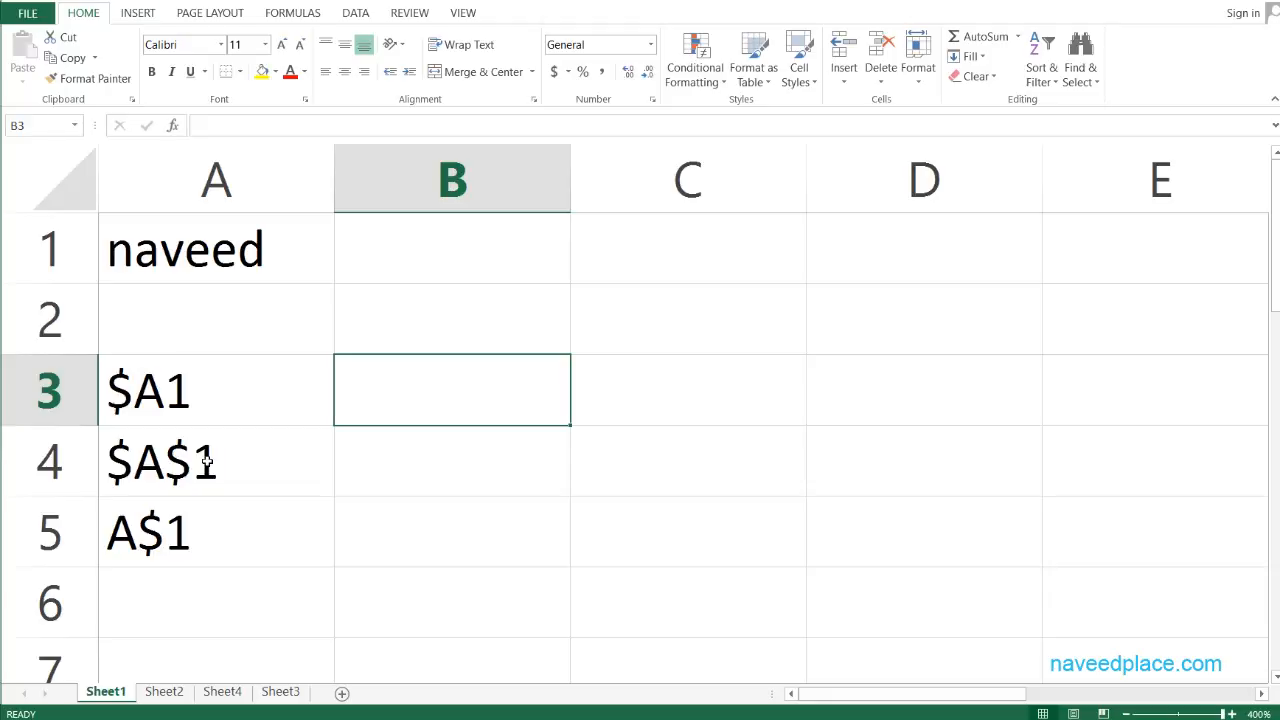
left_click(630, 390)
left_click(543, 408)
type("12")
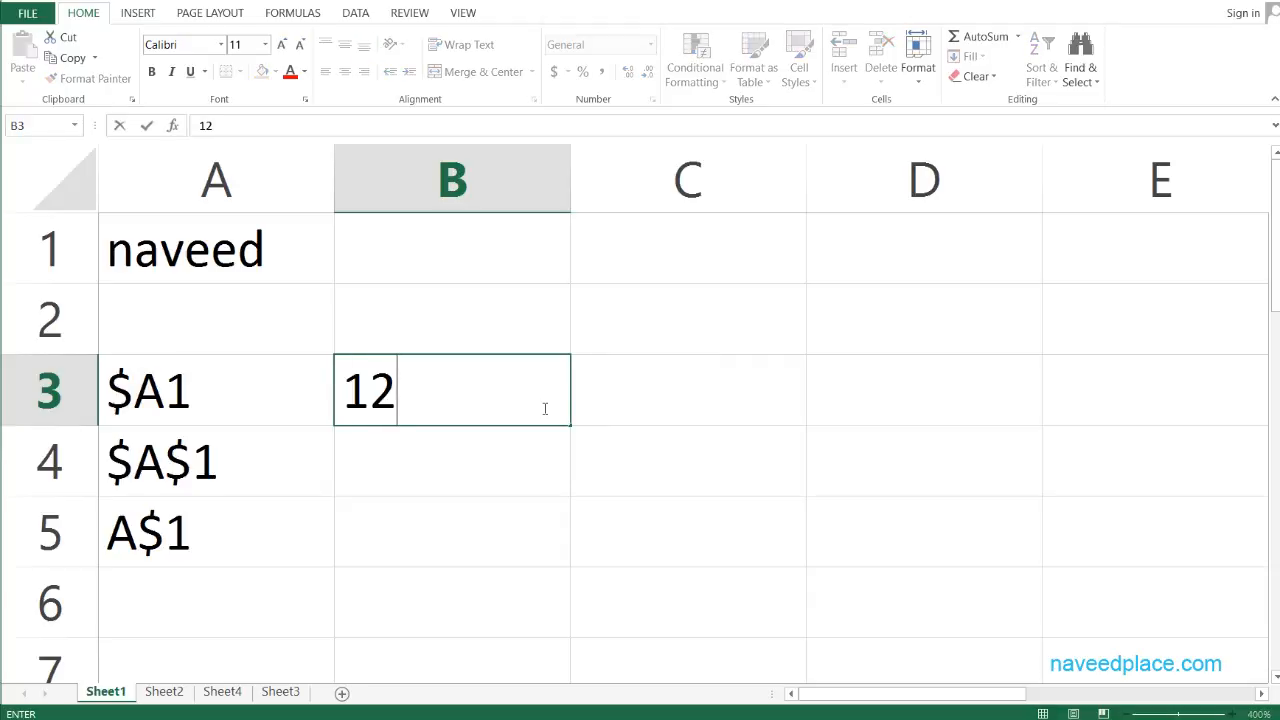
key("BackSpace")
key("BackSpace")
type("=12")
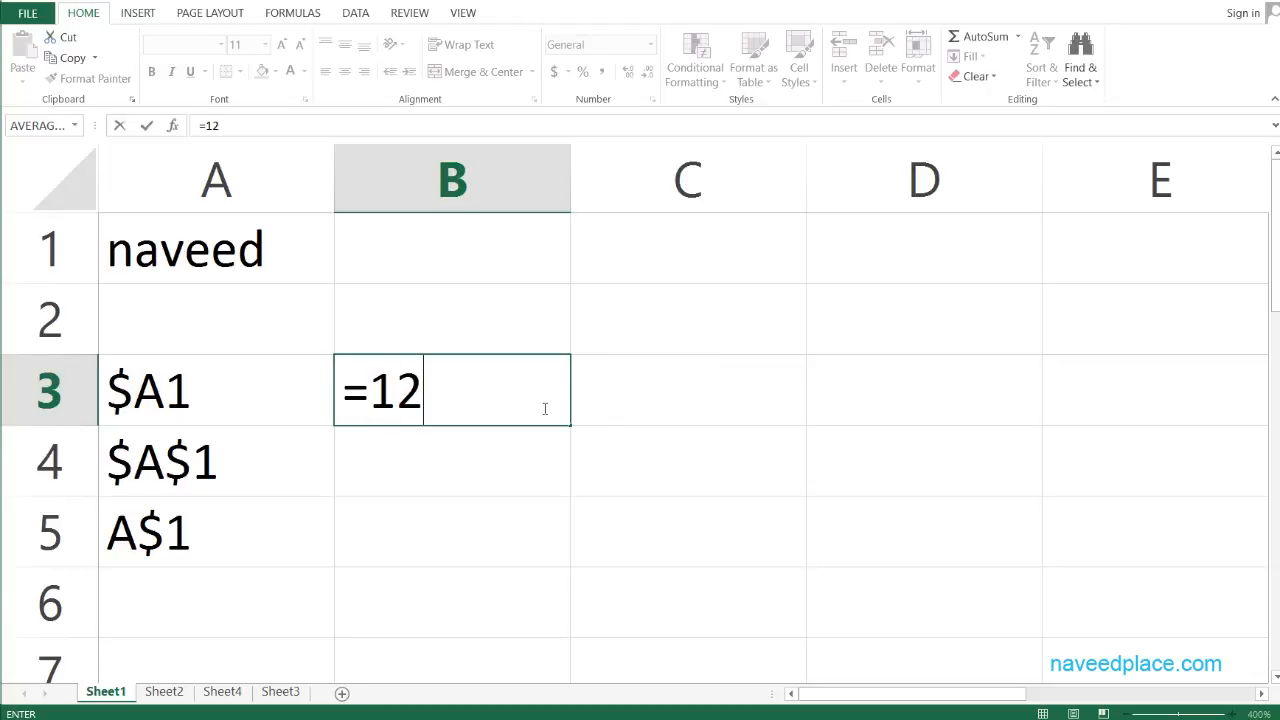
type("+12")
key("Return")
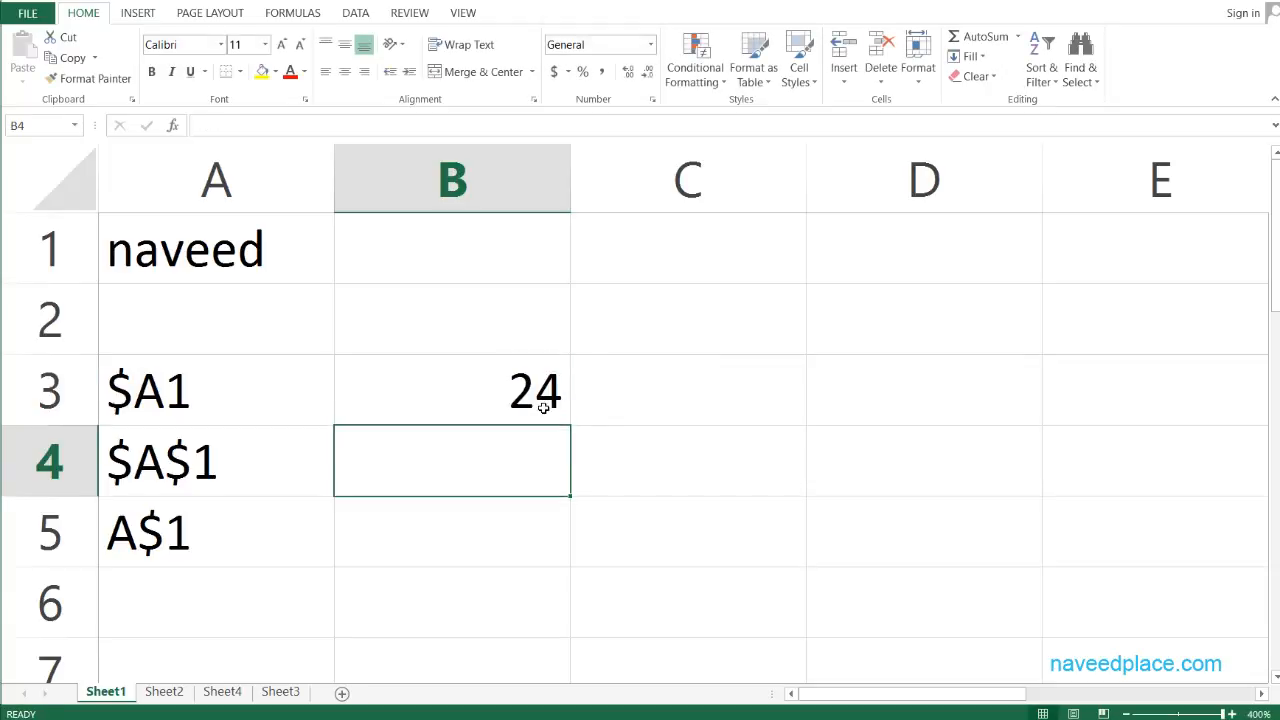
- Replace the formula in cell B3 with the plain value 12
left_click(572, 413)
left_click(551, 400)
double_click(530, 400)
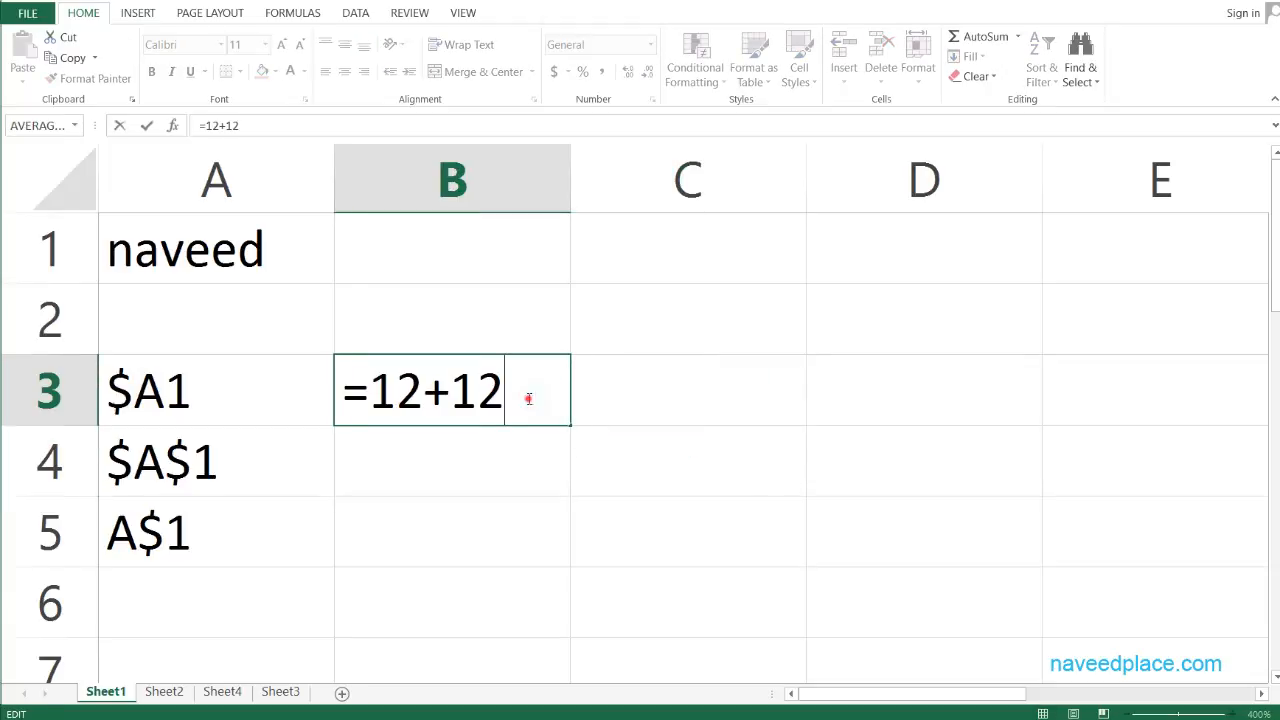
left_click_drag(529, 400, 345, 397)
key("BackSpace")
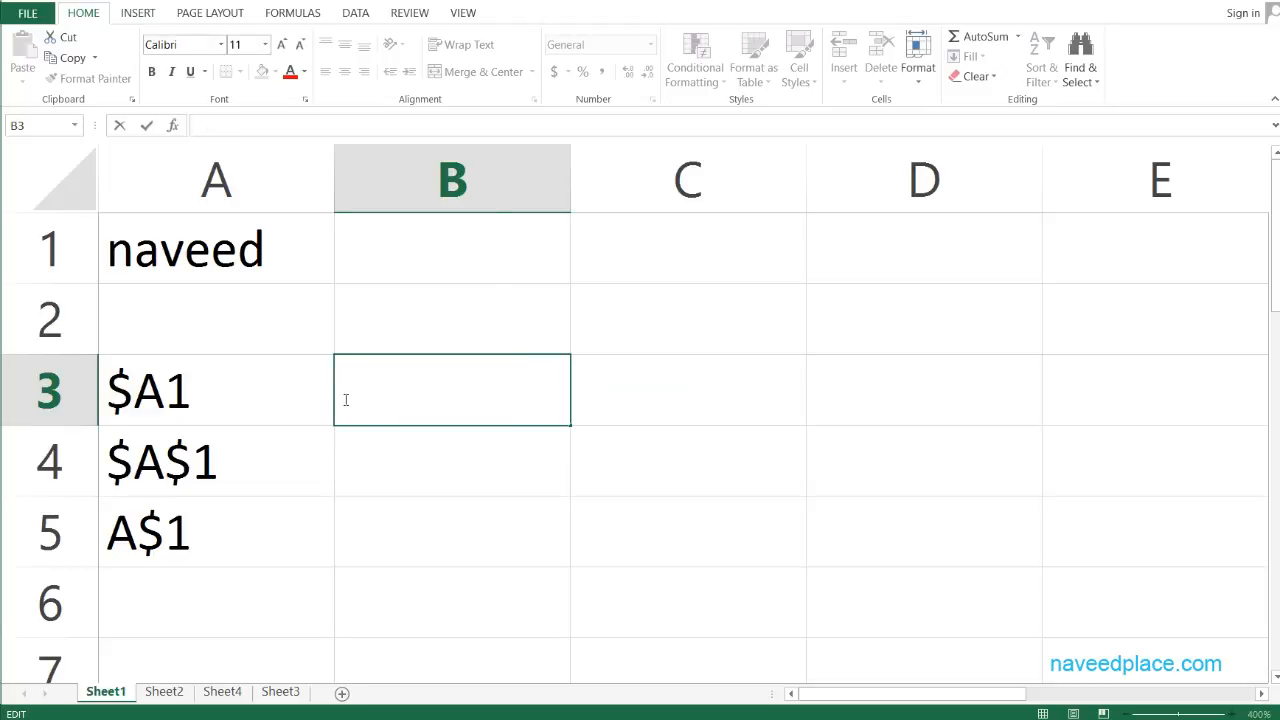
type("12")
key("Return")
- Enter the value 12 in cell C3
key("Right")
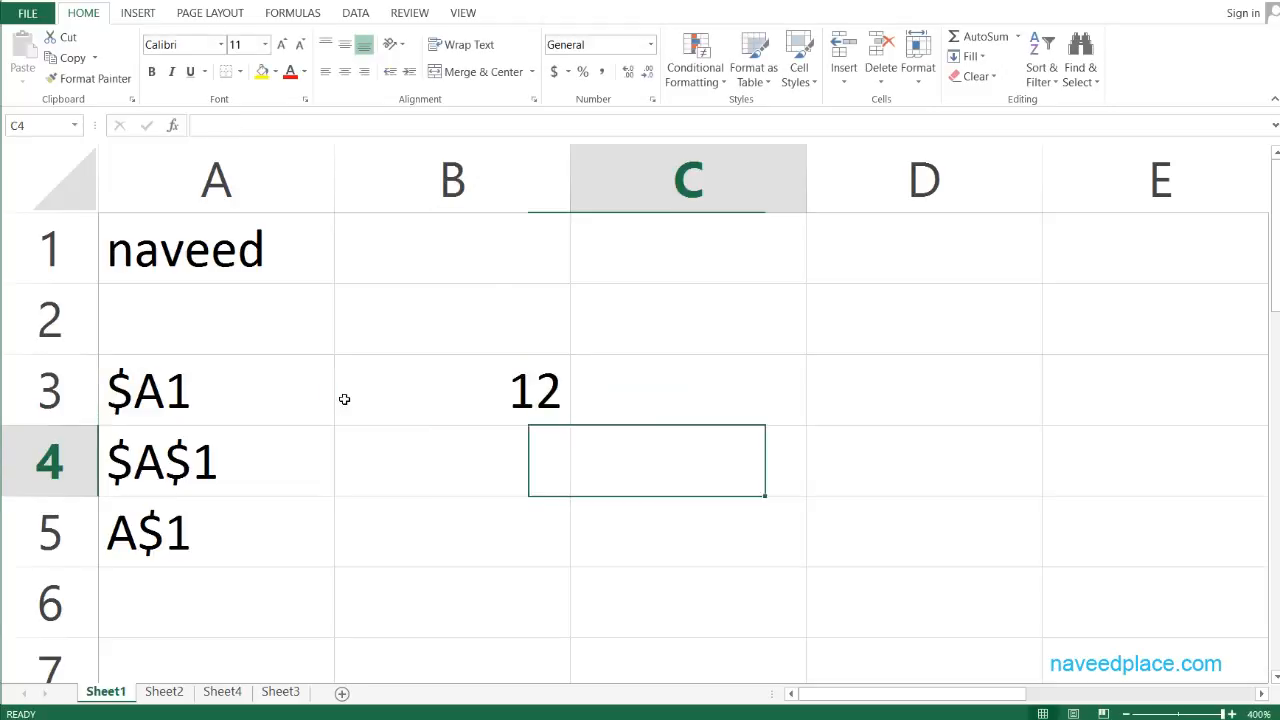
key("Up")
type("12")
key("Return")
- Enter the formula =B3+C3 in cell D3 to add the two values in the row
key("Right")
key("Up")
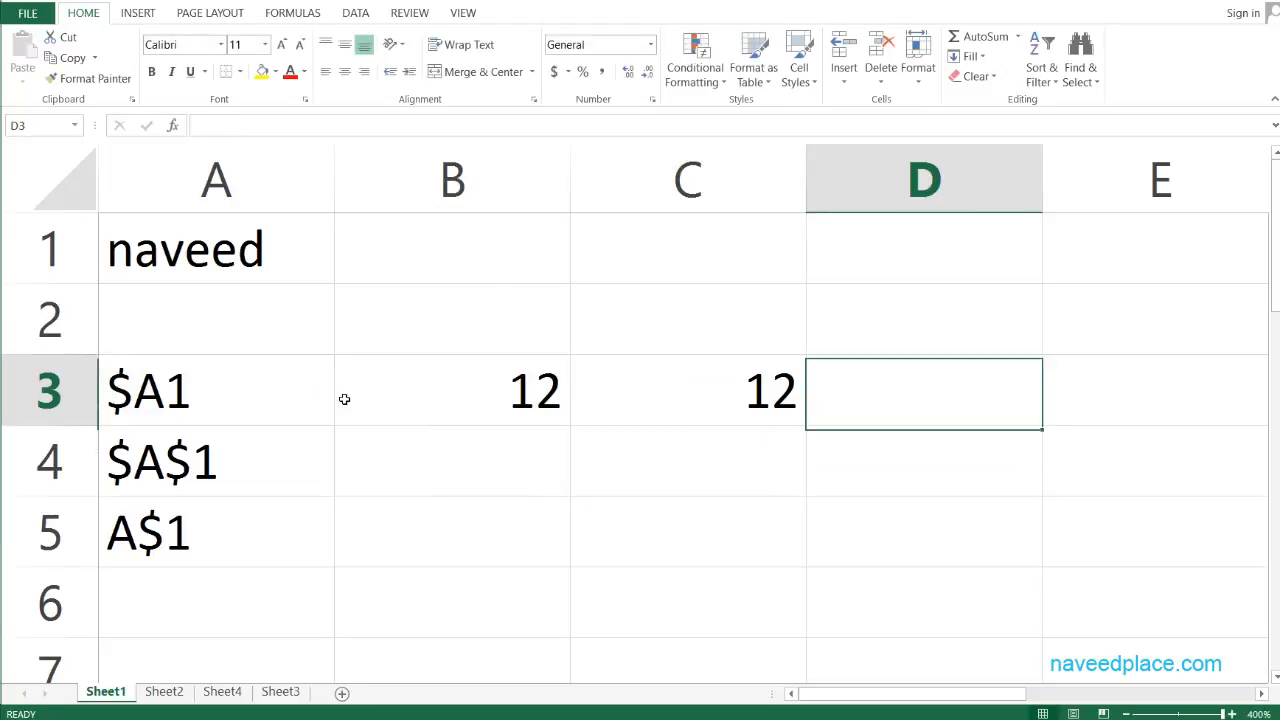
type("=")
left_click(414, 360)
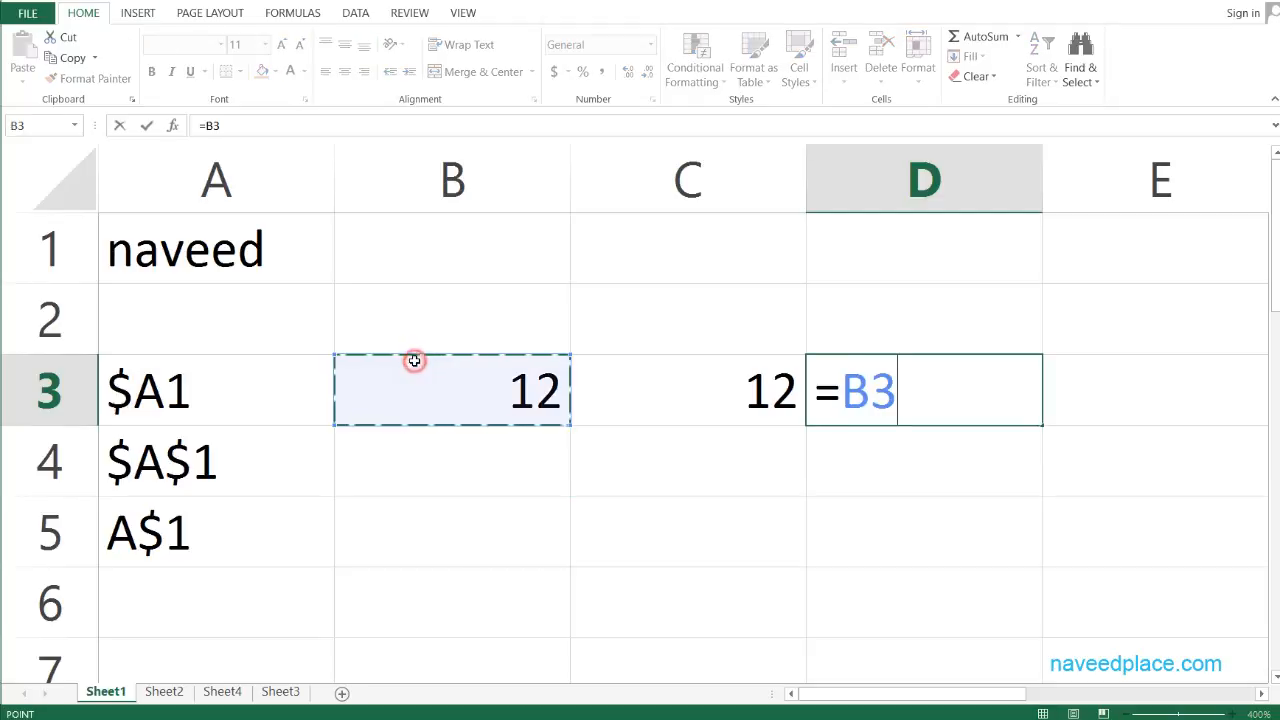
type("+")
key("Left")
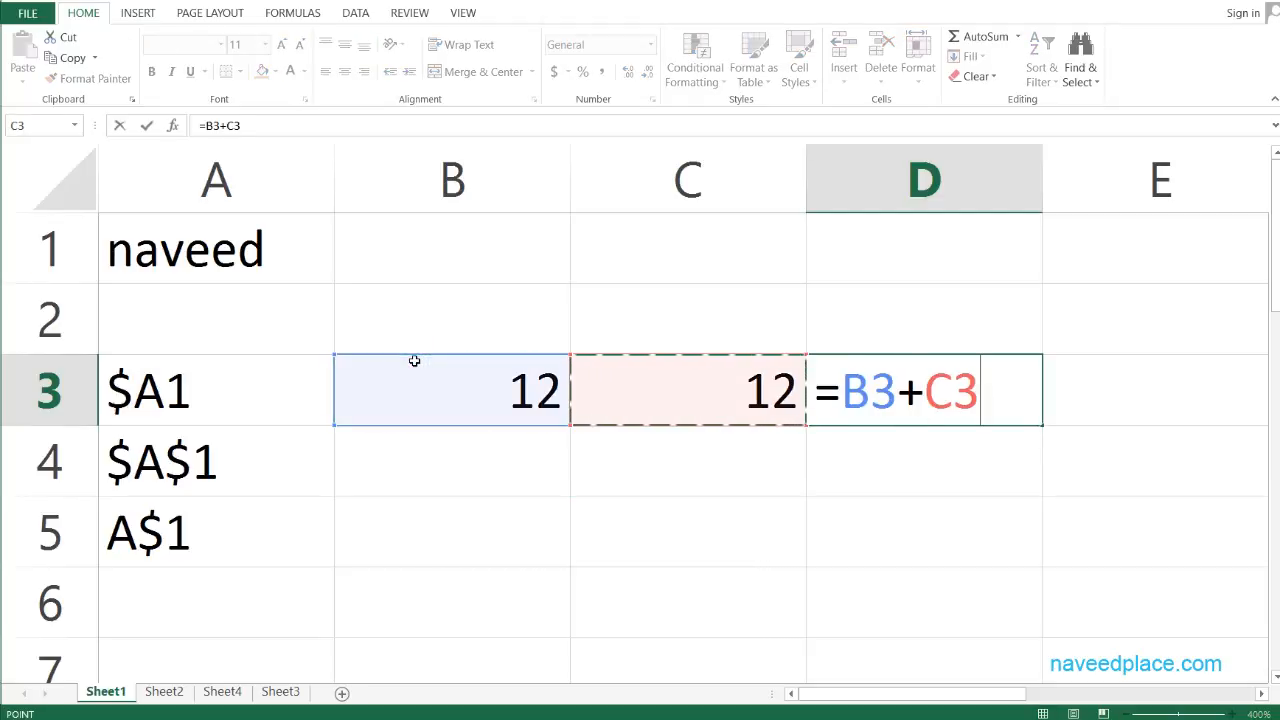
key("Return")
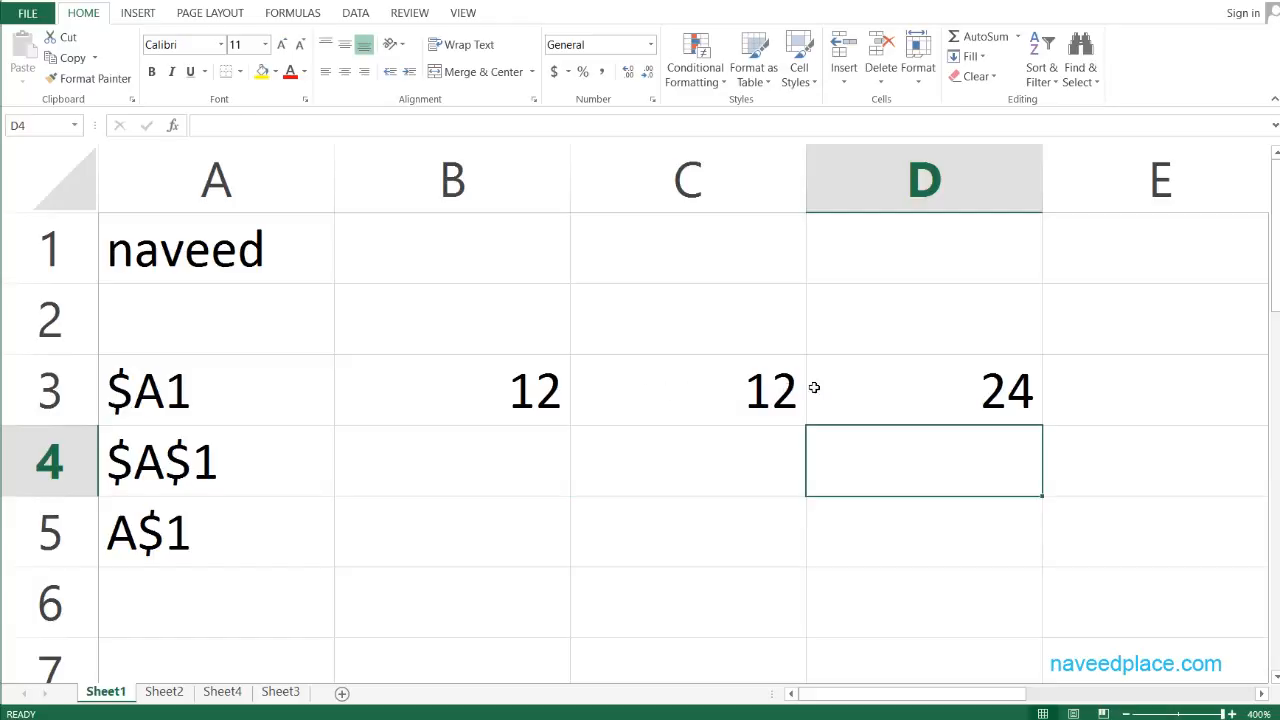
- Fill the relative formula from D3 down through D6 and inspect the references in the copied formulas
left_click(818, 388)
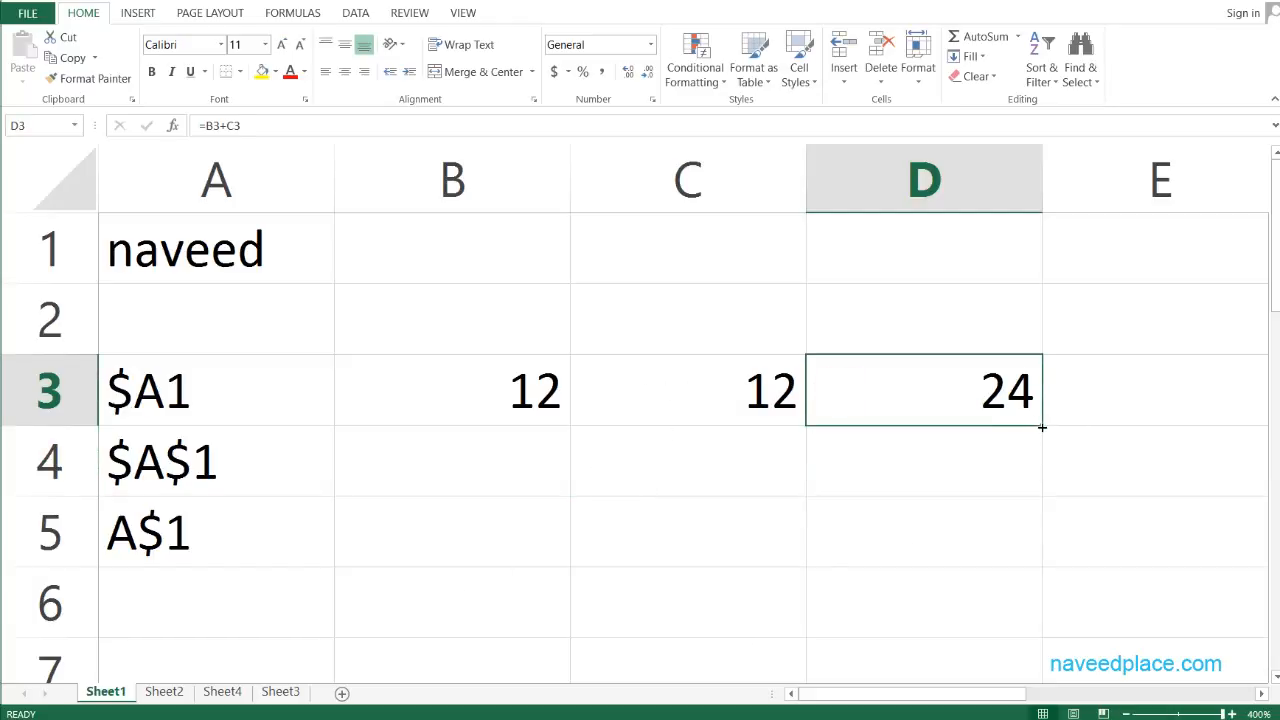
left_click_drag(1042, 427, 1040, 630)
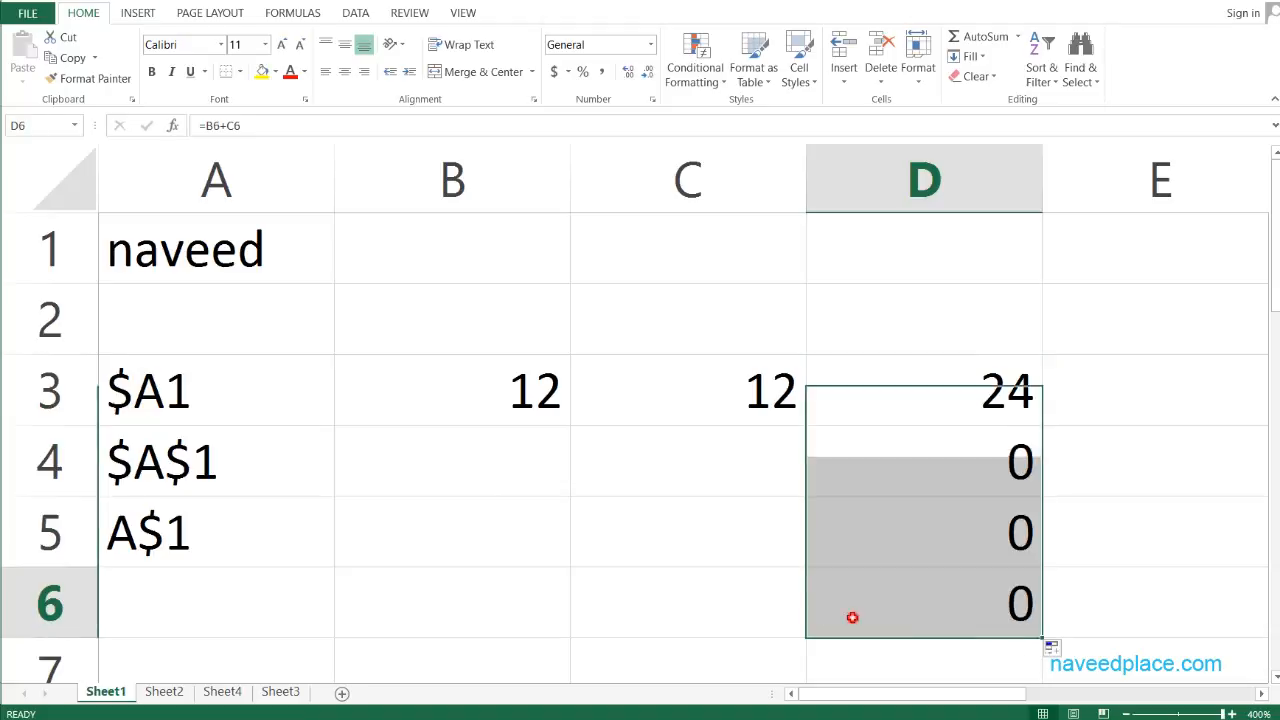
double_click(852, 617)
left_click(900, 531)
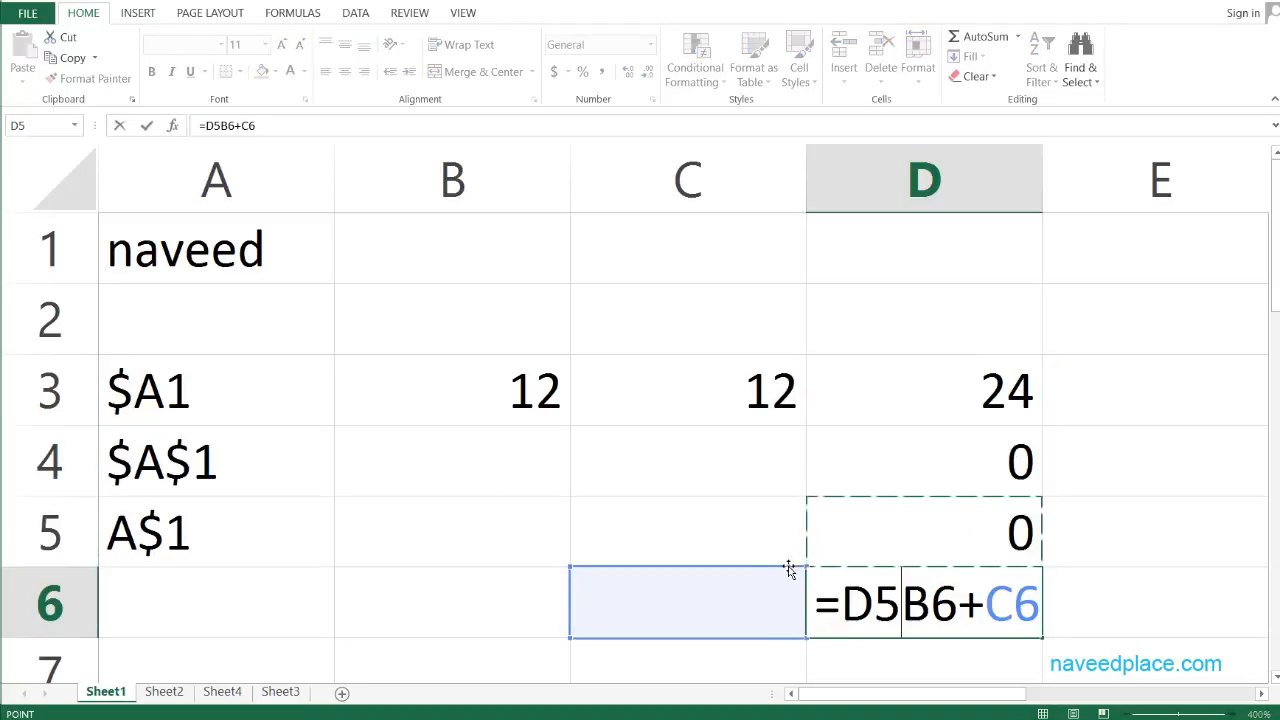
key("Escape")
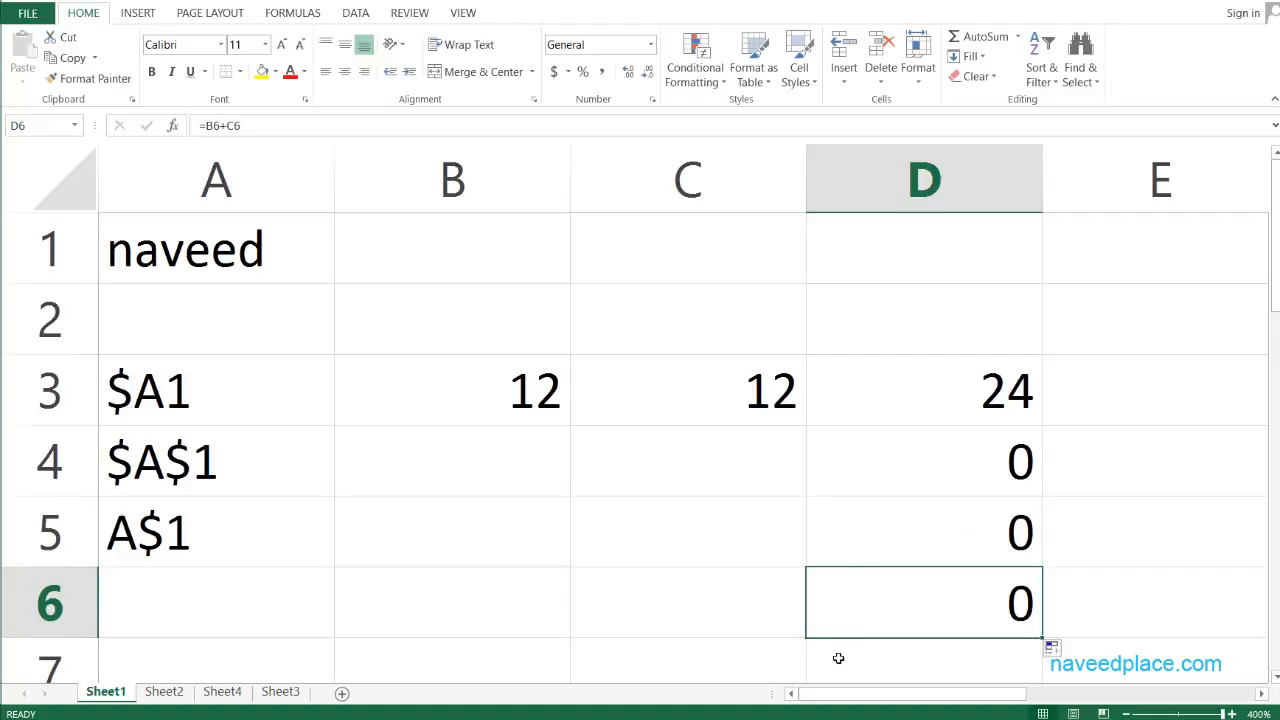
left_click(894, 467)
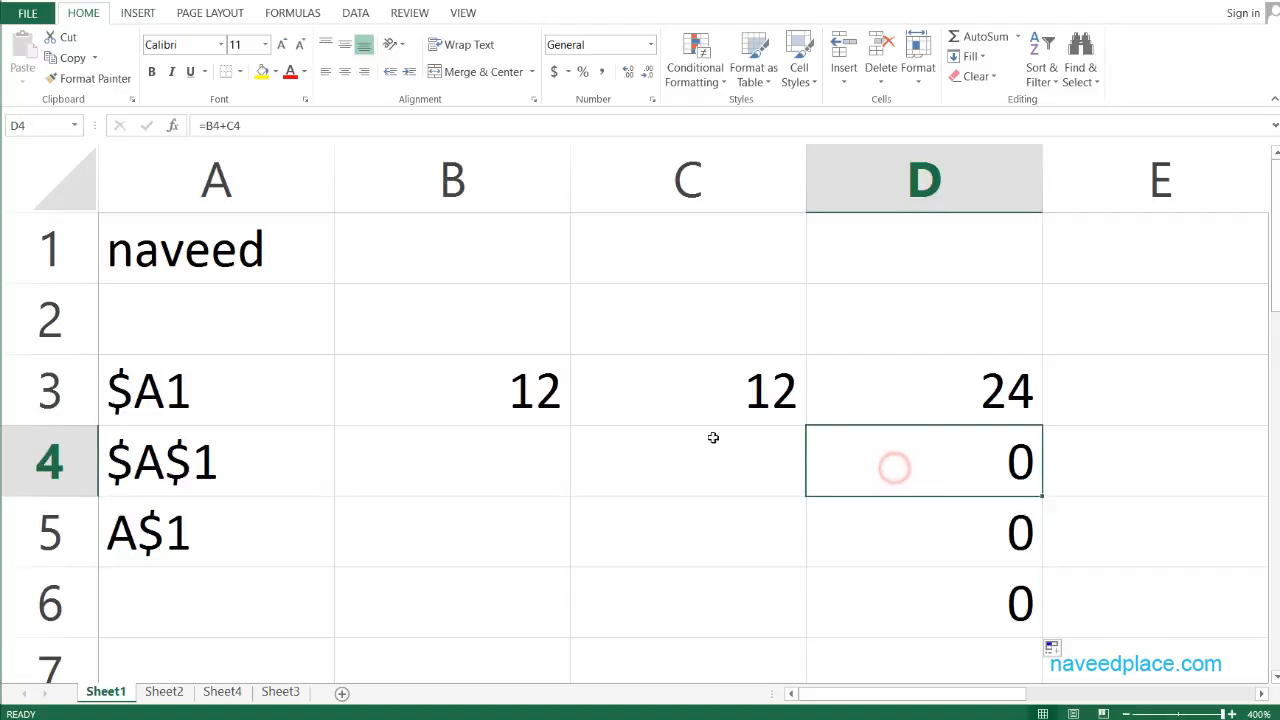
left_click(918, 560)
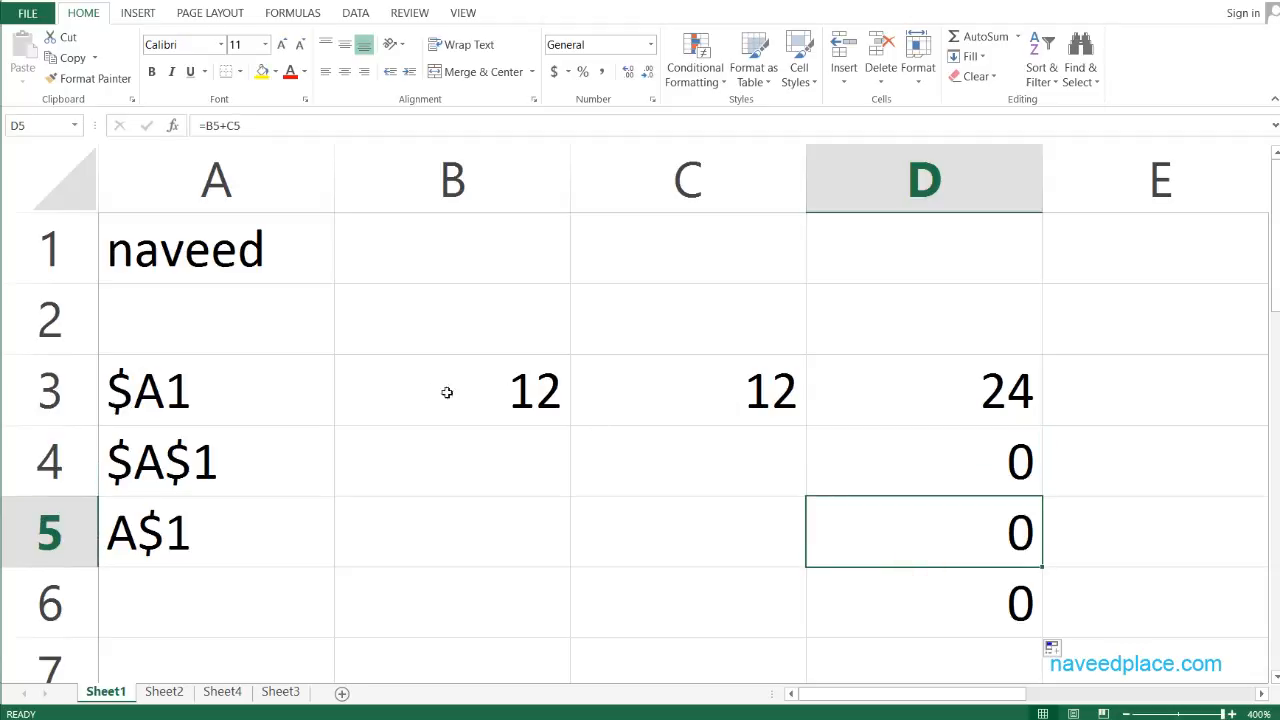
left_click(871, 598)
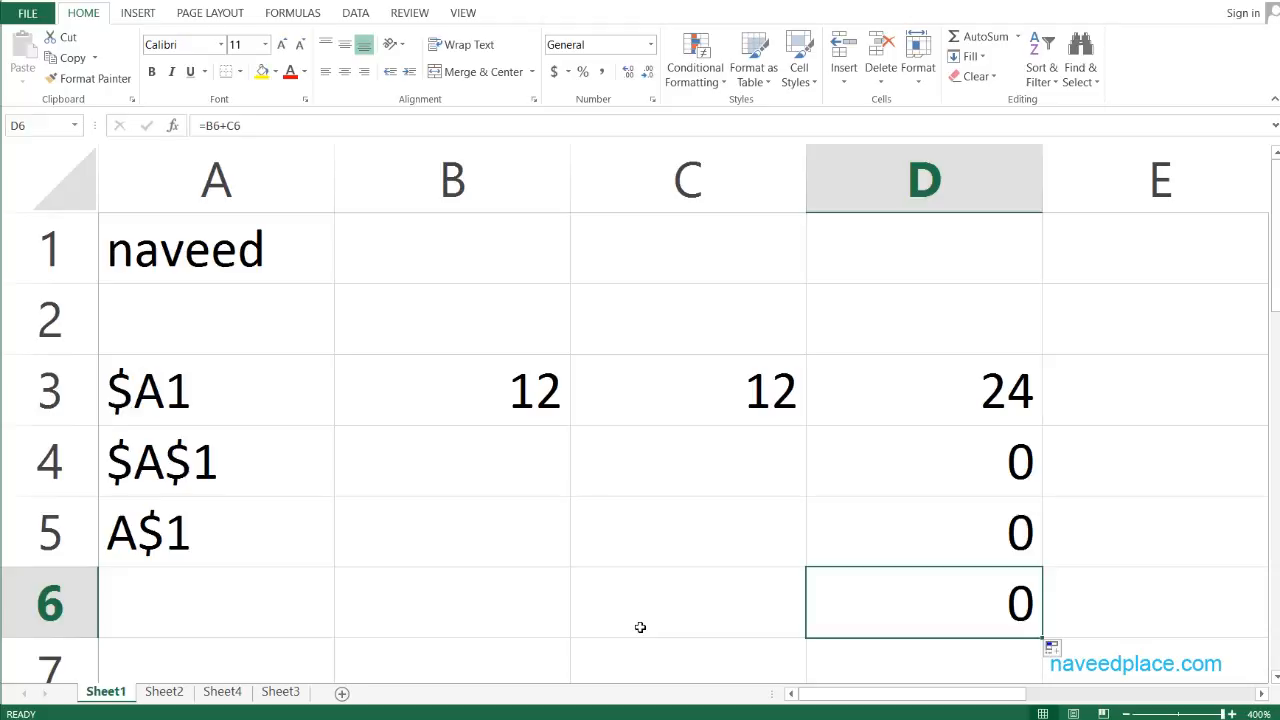
- Clear the copied formulas from cells D4 to D6
left_click_drag(497, 392, 918, 405)
left_click(970, 590)
left_click_drag(1000, 460, 955, 610)
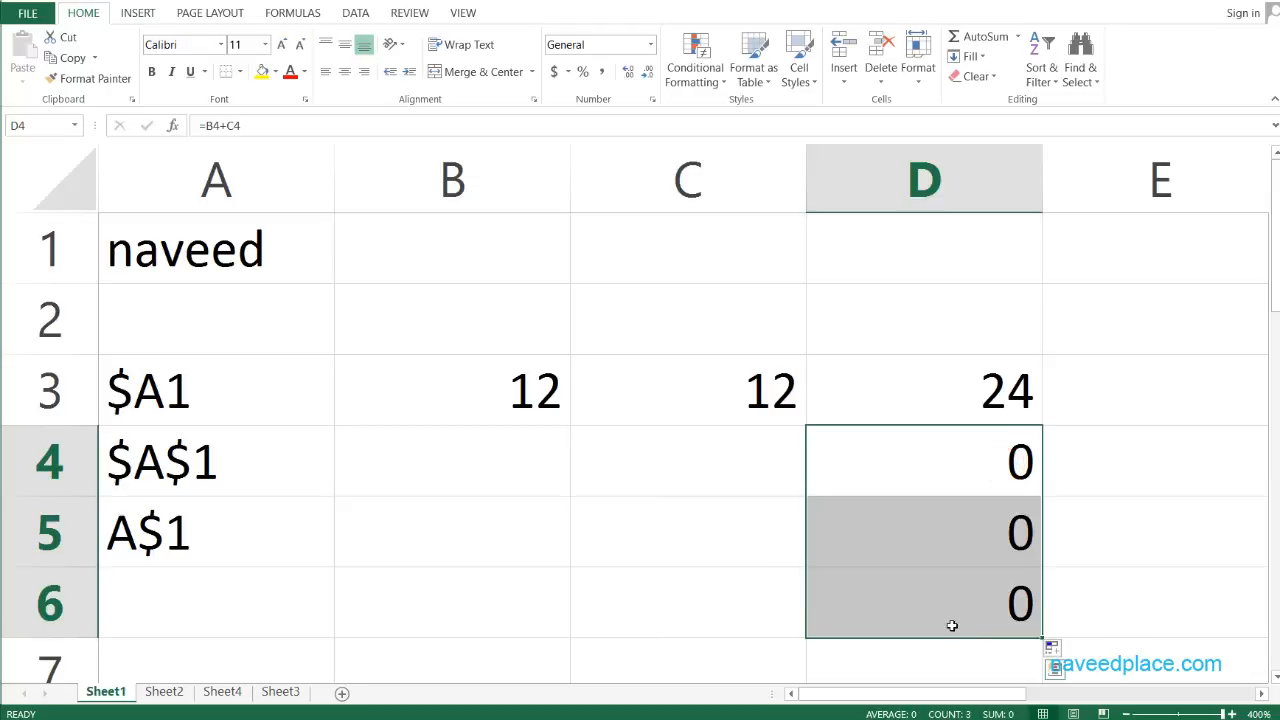
key("Delete")
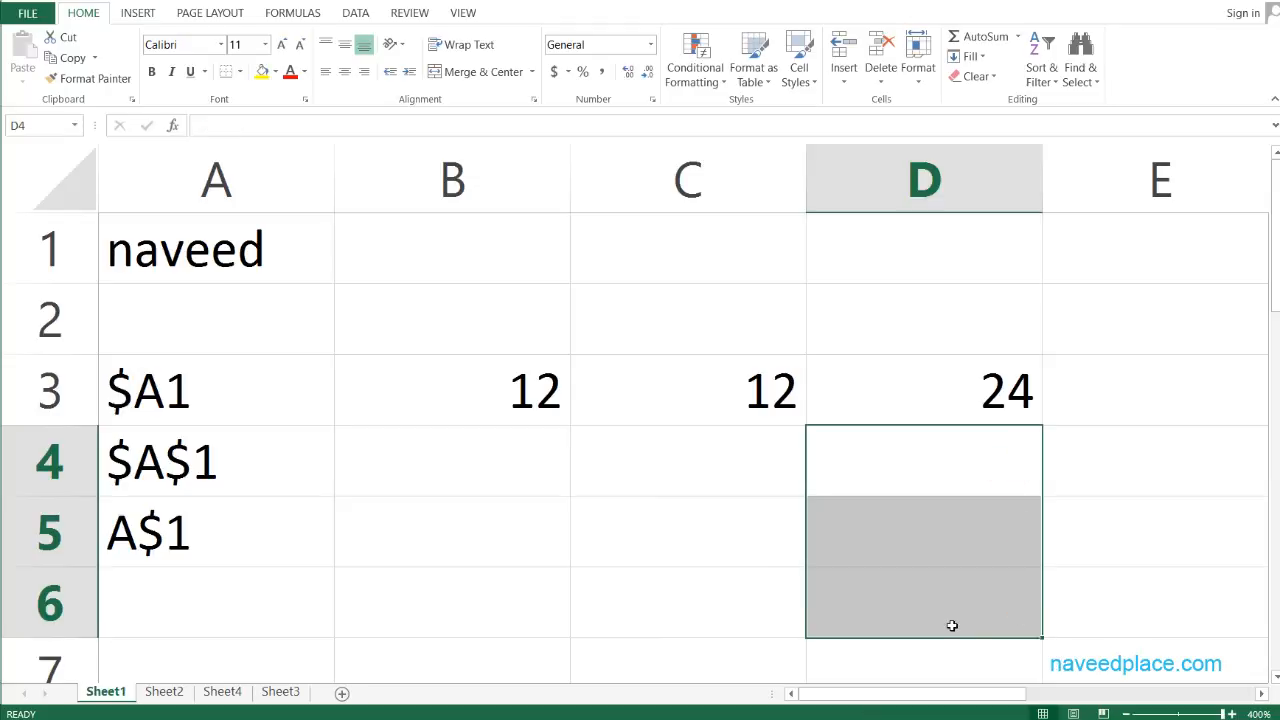
- Make both references in the D3 formula absolute so it reads =$B$3+$C$3
left_click(634, 445)
left_click(750, 392)
left_click(974, 393)
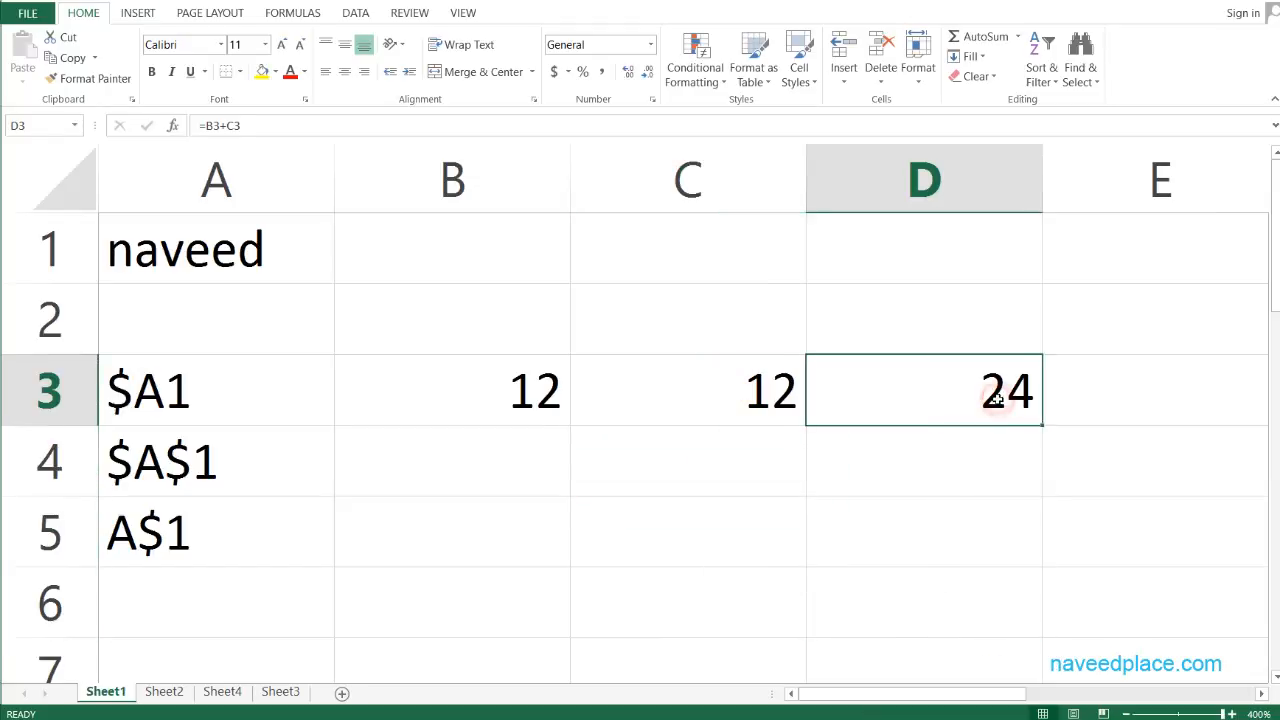
double_click(997, 399)
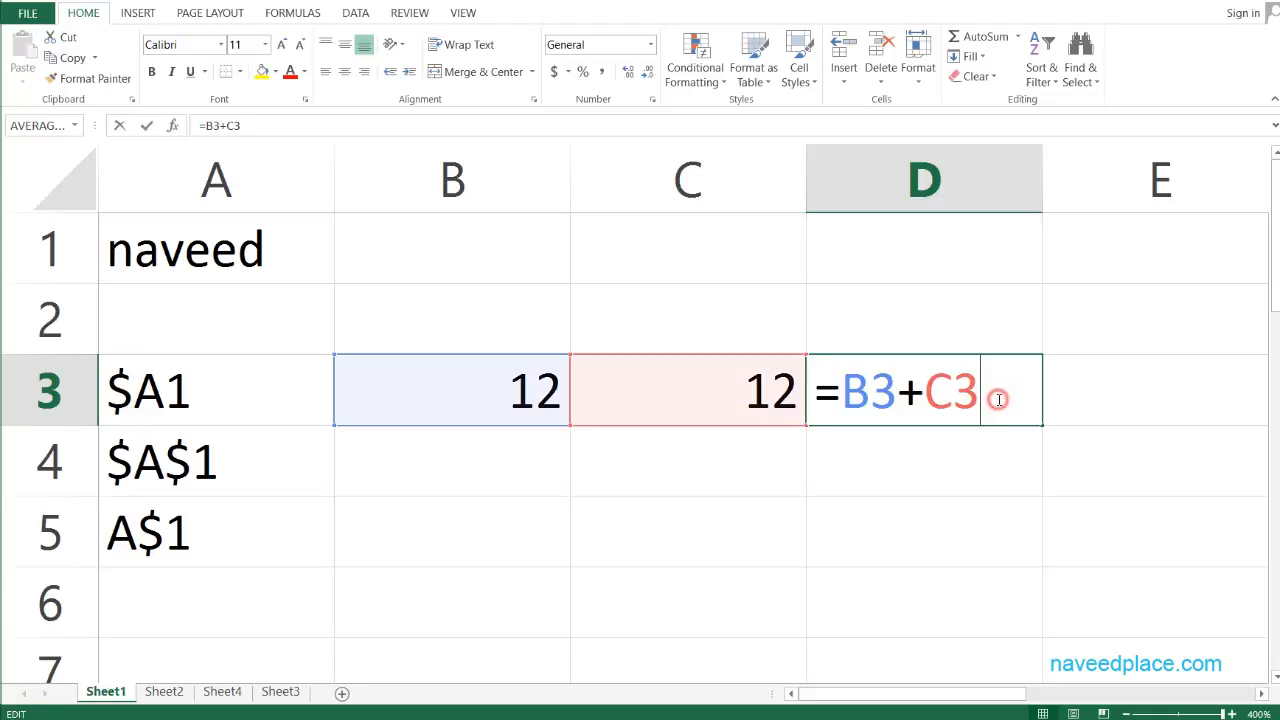
left_click(870, 393)
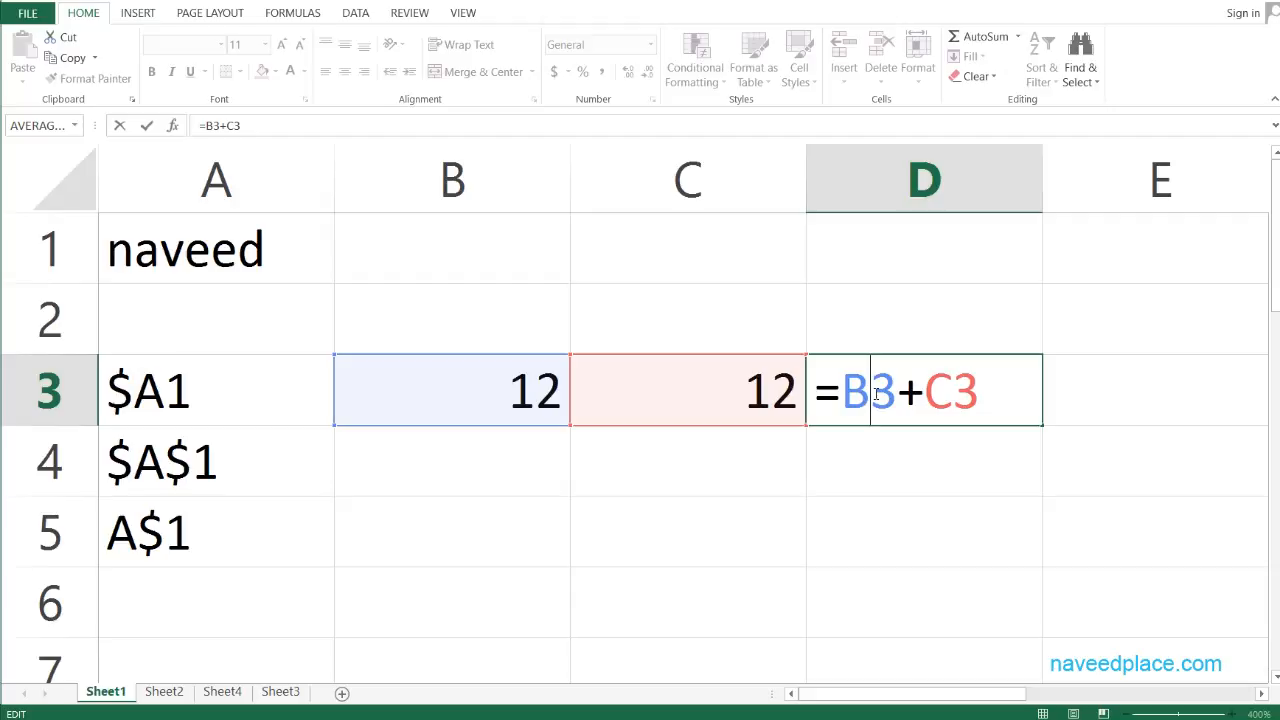
key("F4")
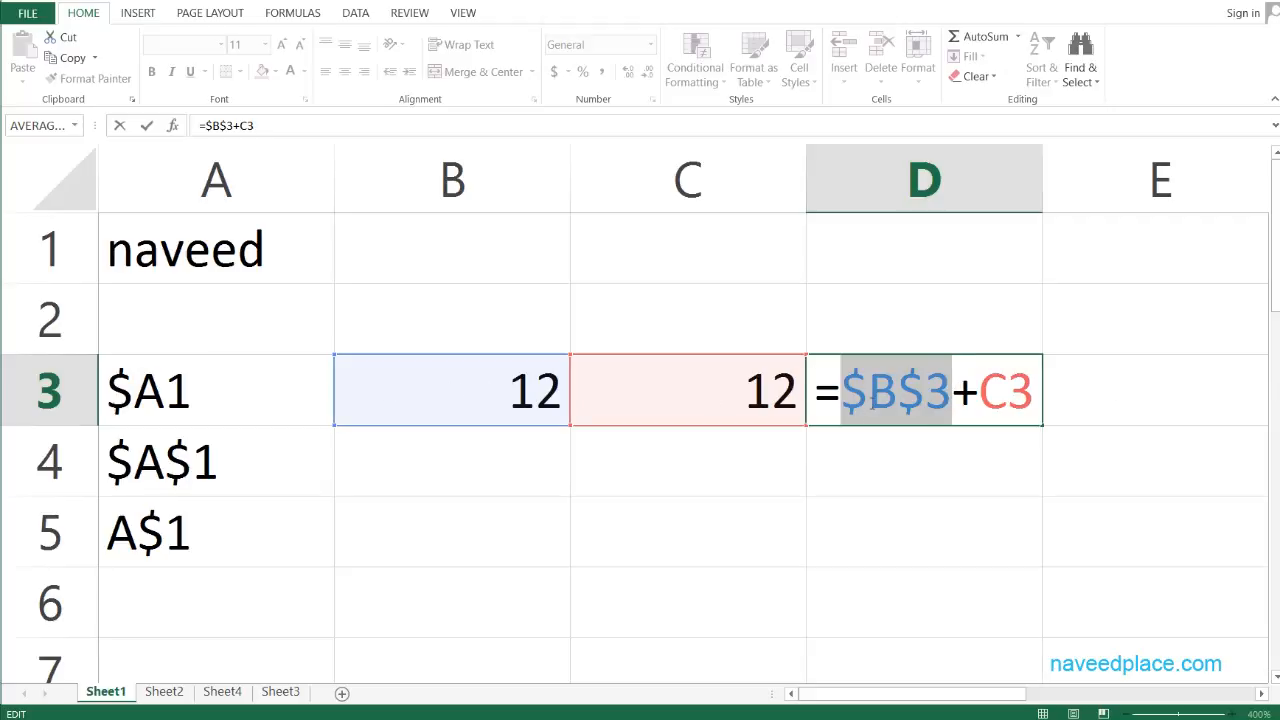
left_click(997, 400)
key("F4")
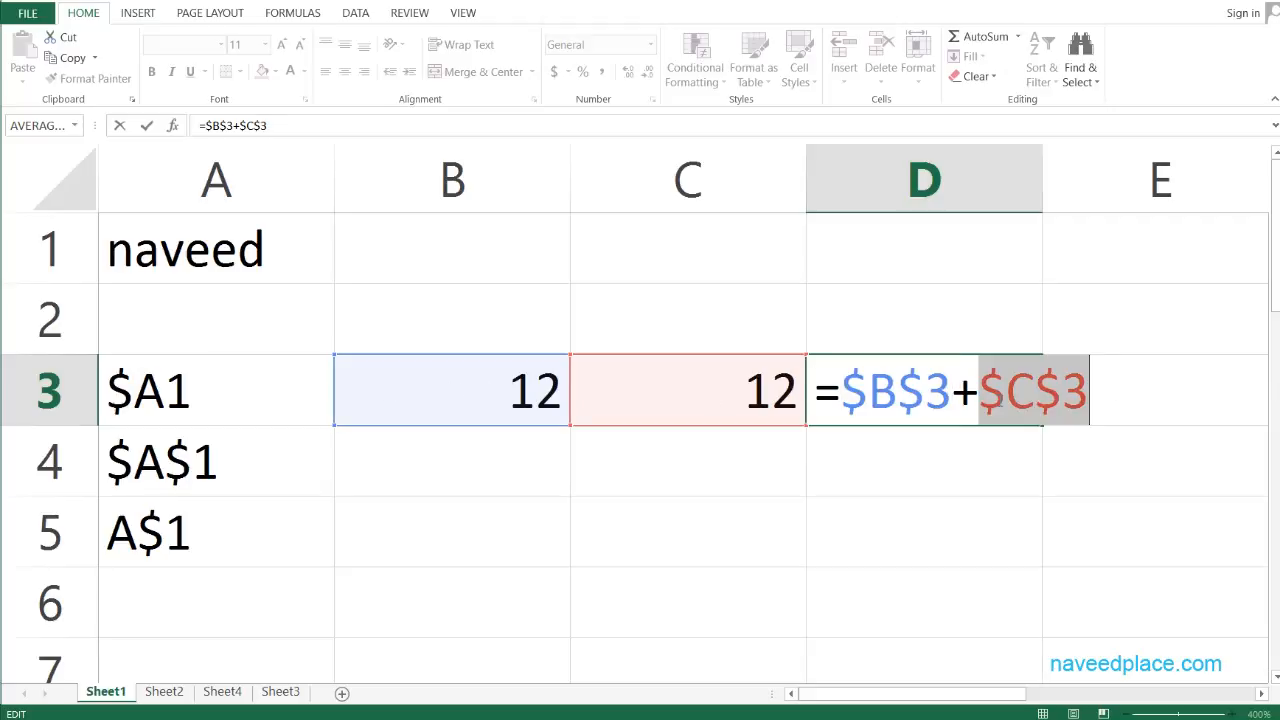
key("Return")
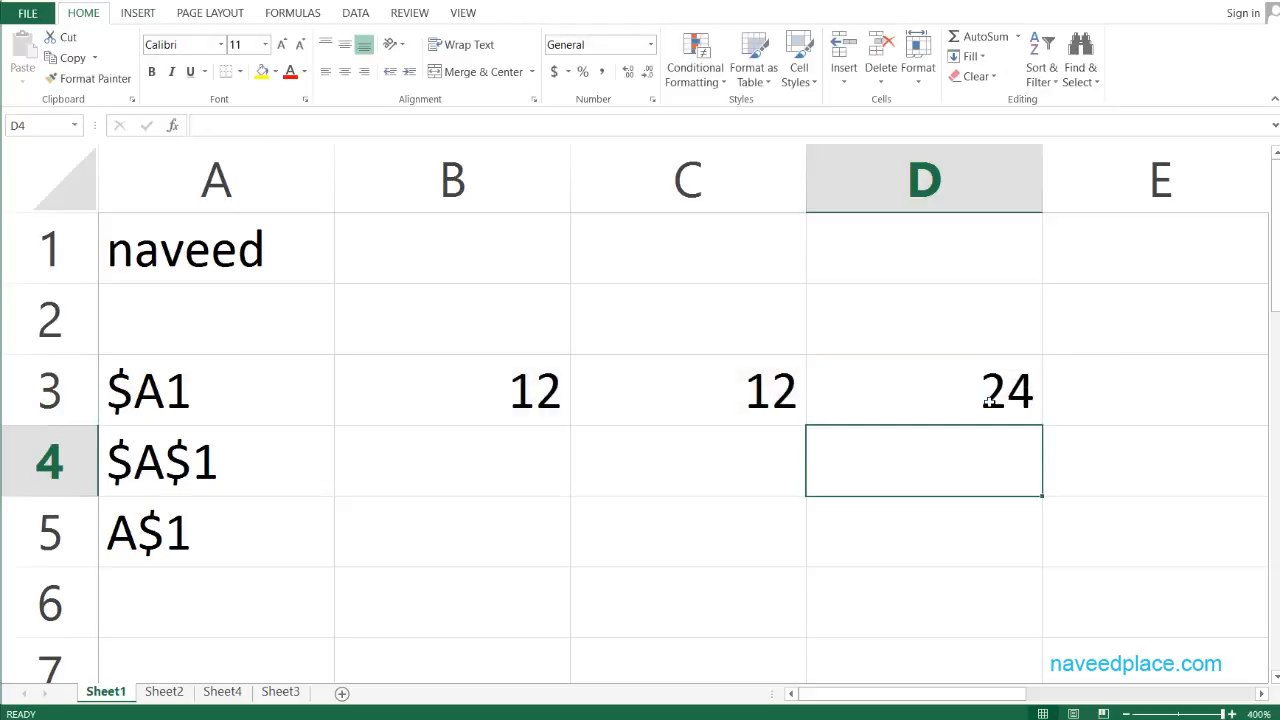
- Fill the absolute-reference formula from D3 down through D6
left_click(988, 398)
left_click_drag(1043, 423, 1042, 636)
- Examine the formulas in cells D3 to D6 to compare which cells they reference
left_click(986, 459)
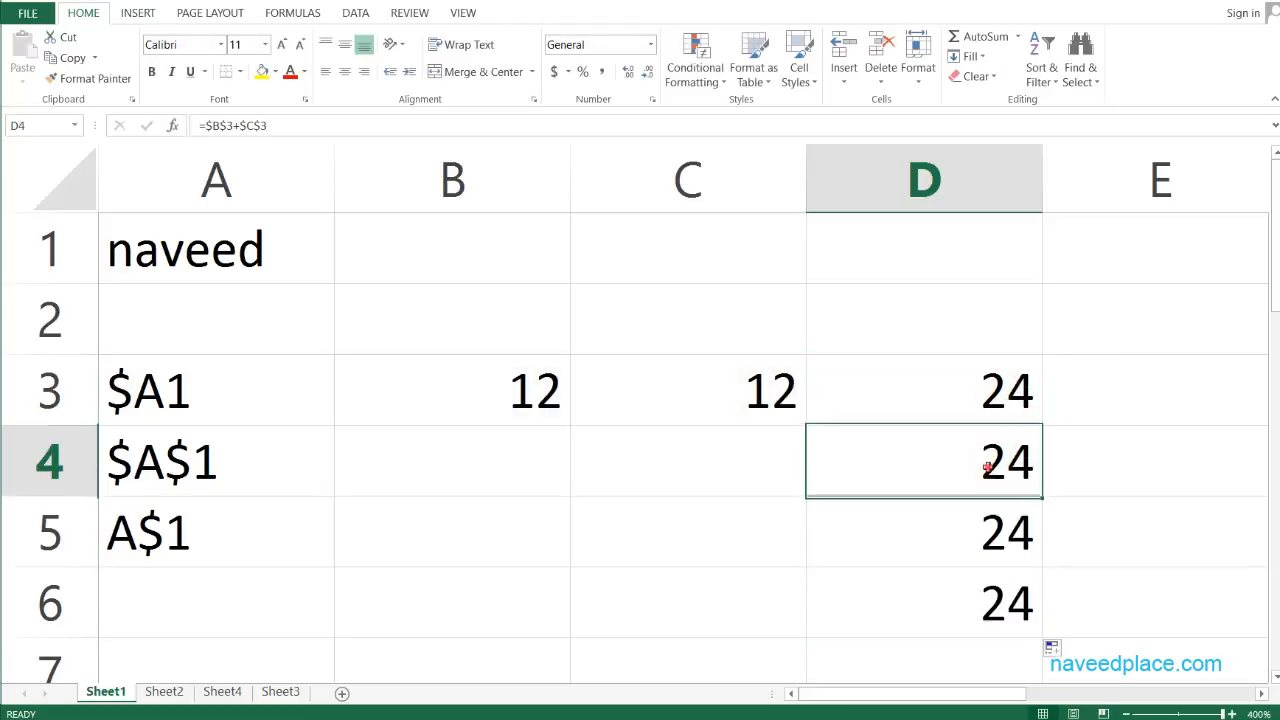
double_click(986, 459)
key("Escape")
double_click(963, 516)
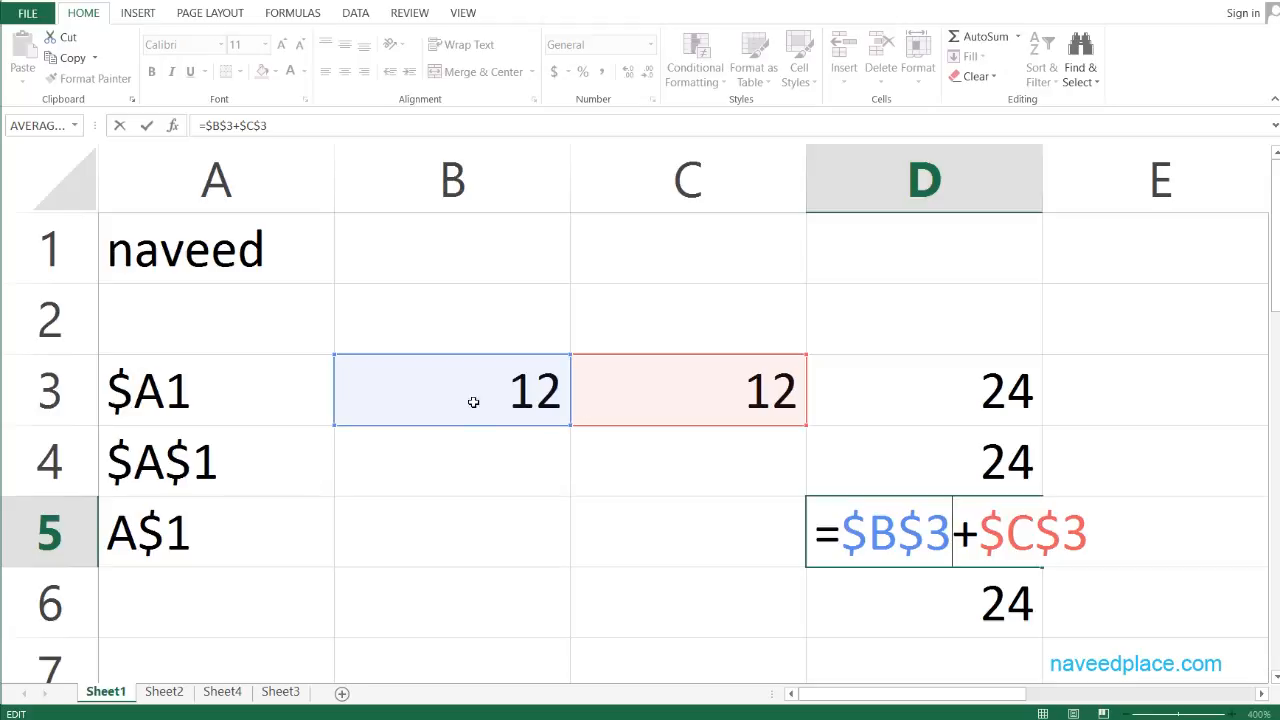
key("Escape")
double_click(943, 606)
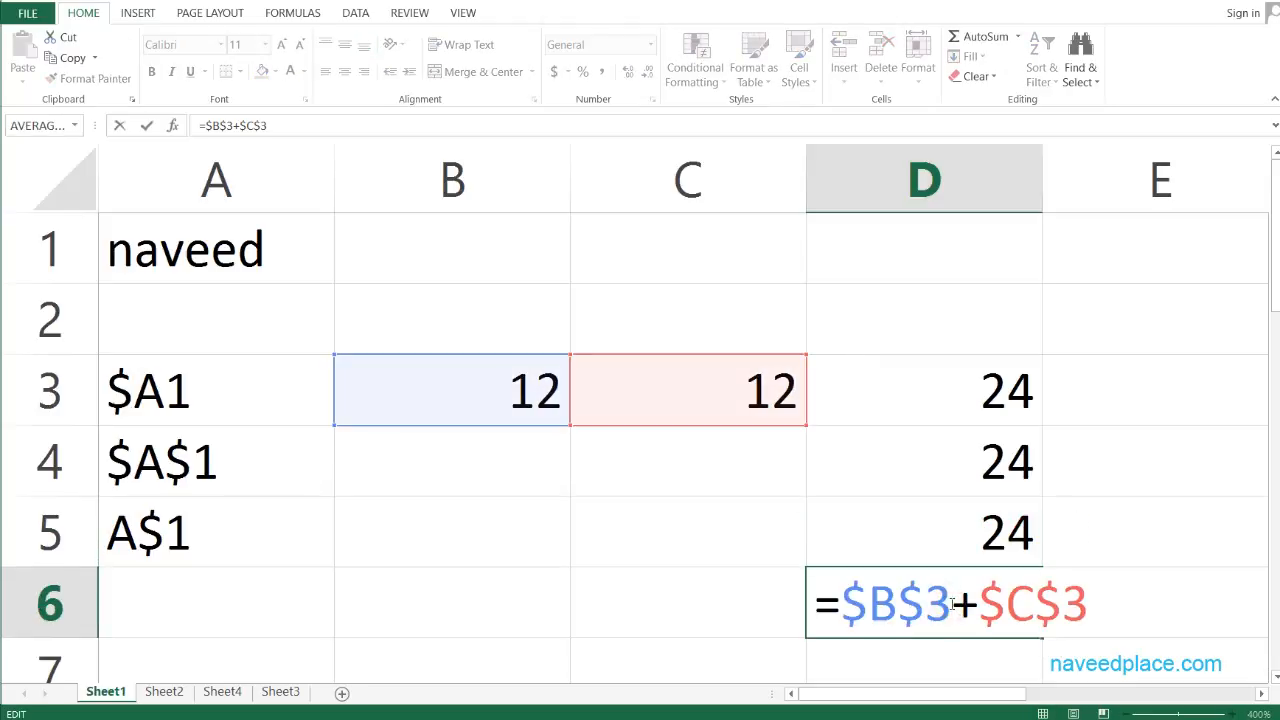
key("Escape")
double_click(990, 408)
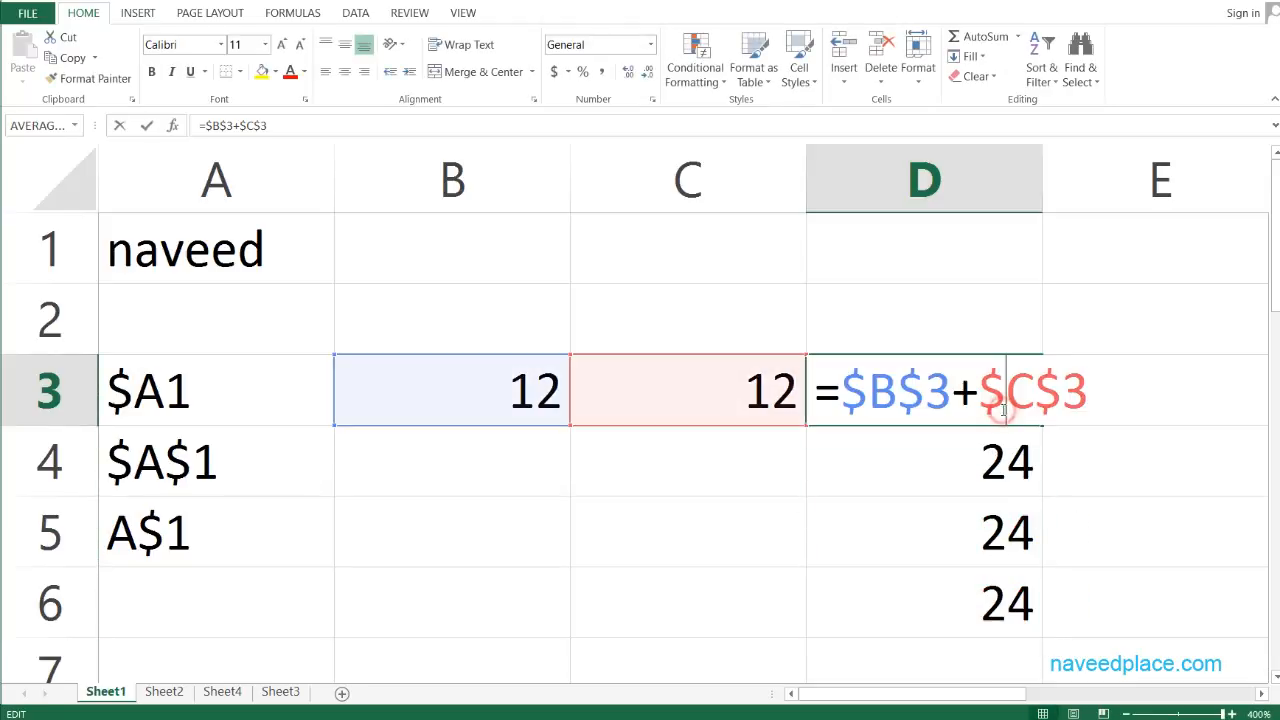
key("Escape")
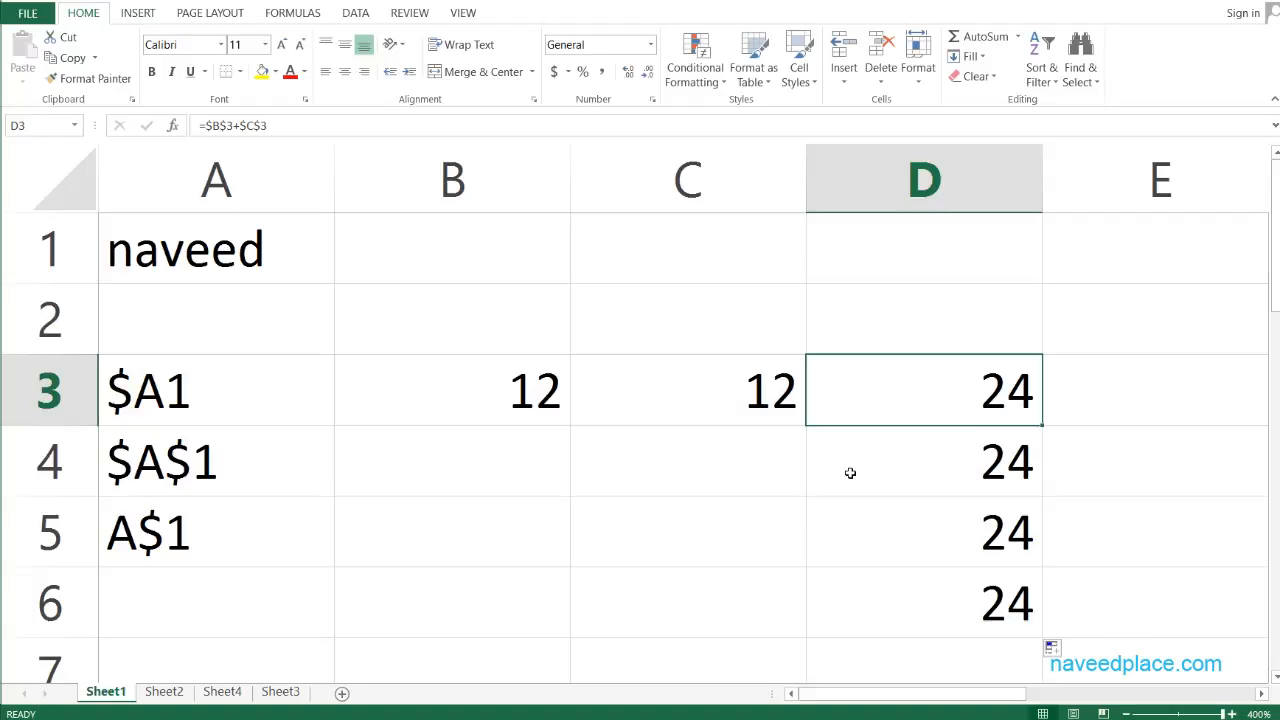
double_click(900, 452)
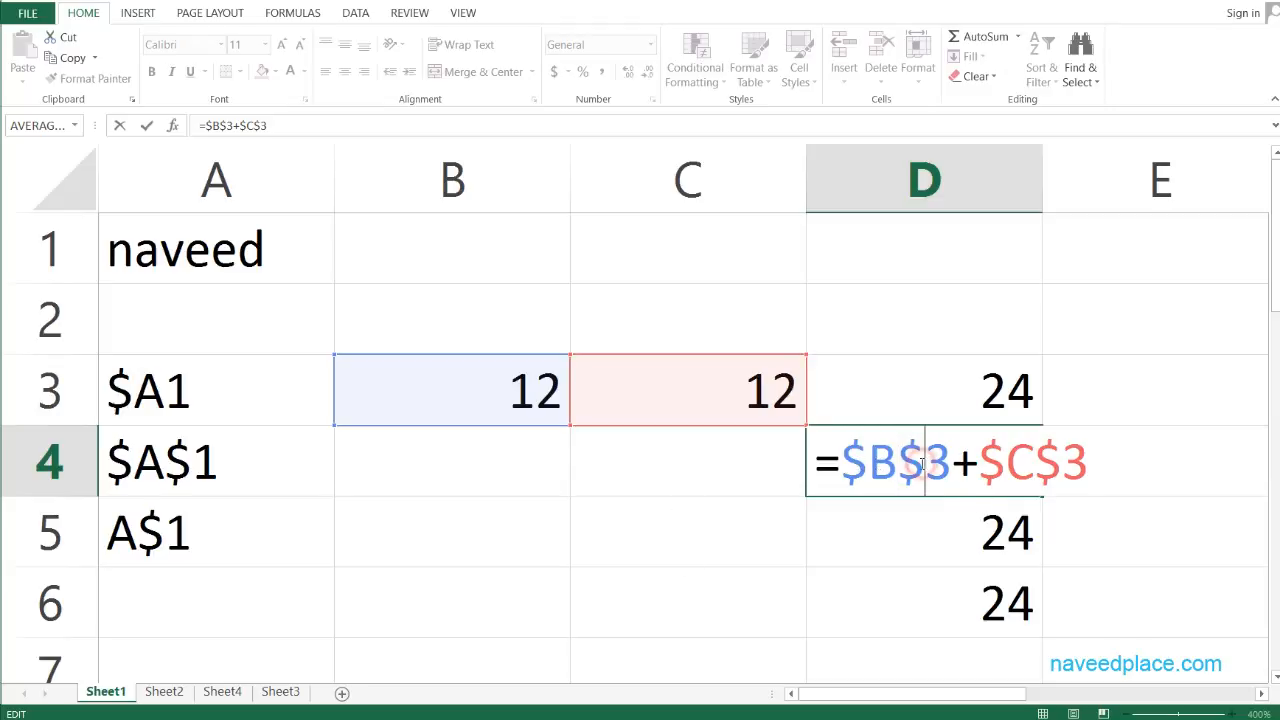
left_click(869, 463)
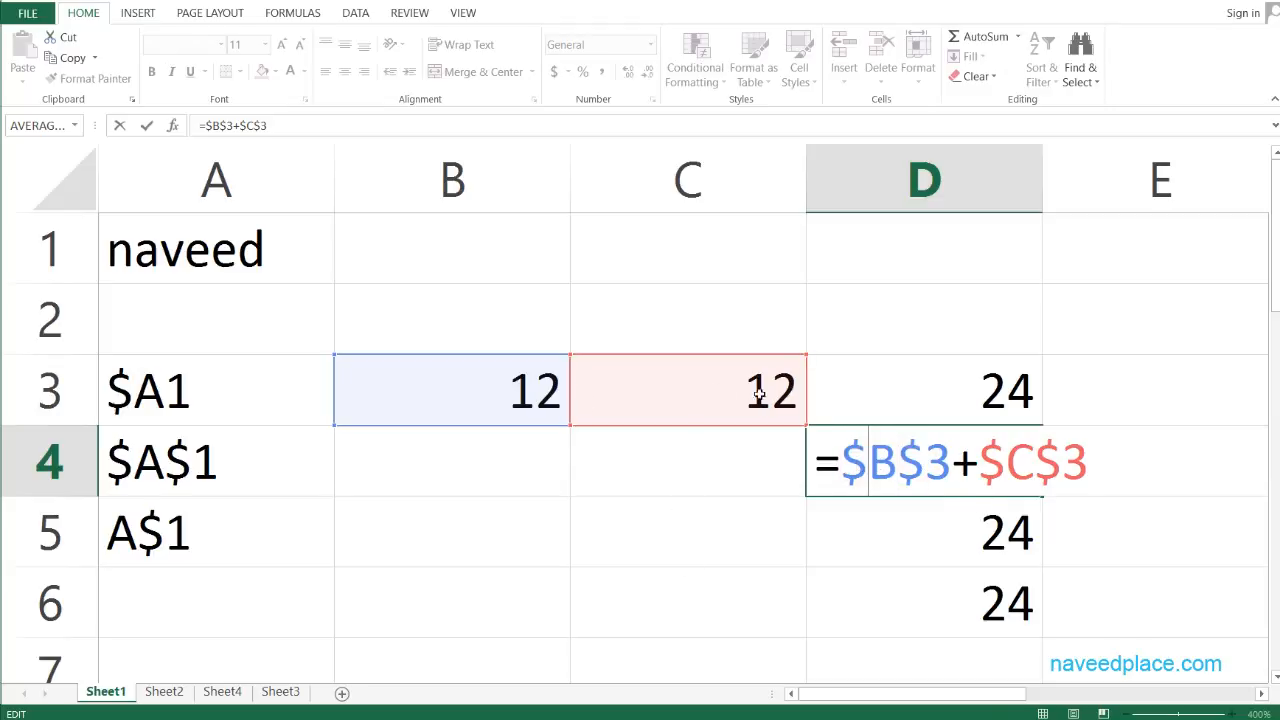
- Fill the D3 formula across to F3 and open the copy in F3 to examine its references
left_click(886, 382)
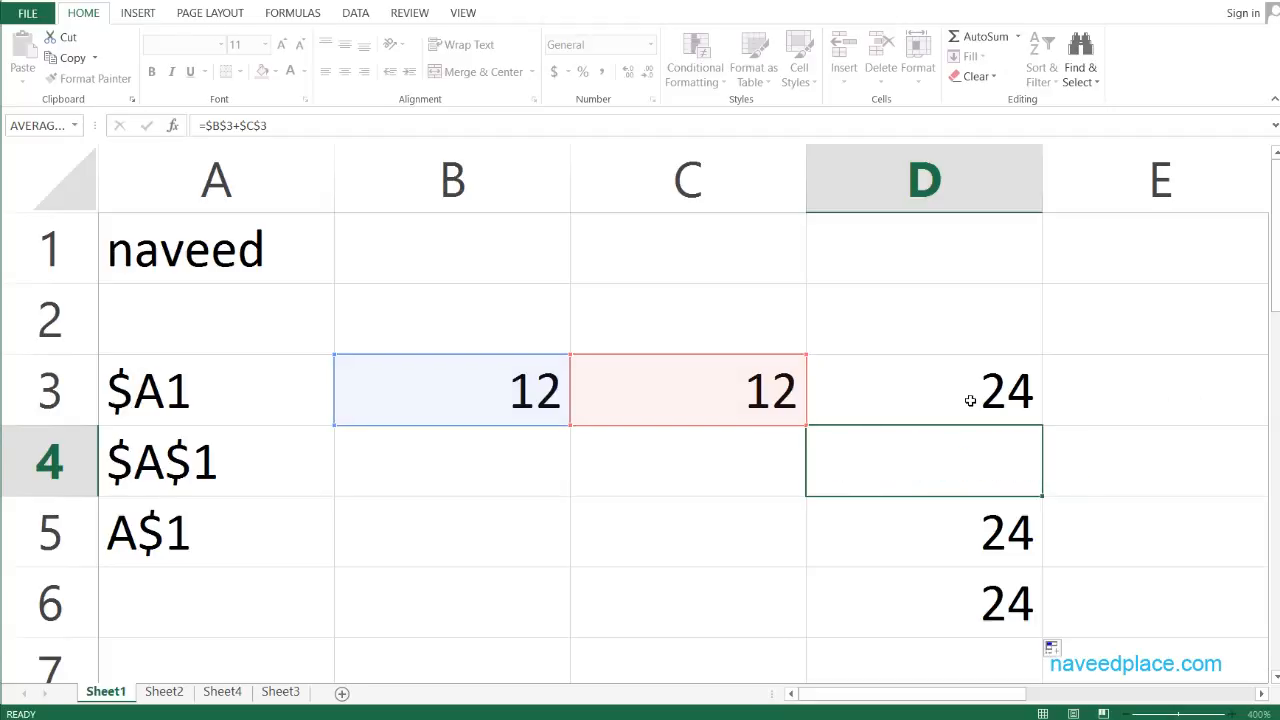
left_click_drag(1046, 418, 800, 421)
double_click(663, 403)
left_click_drag(1064, 694, 945, 692)
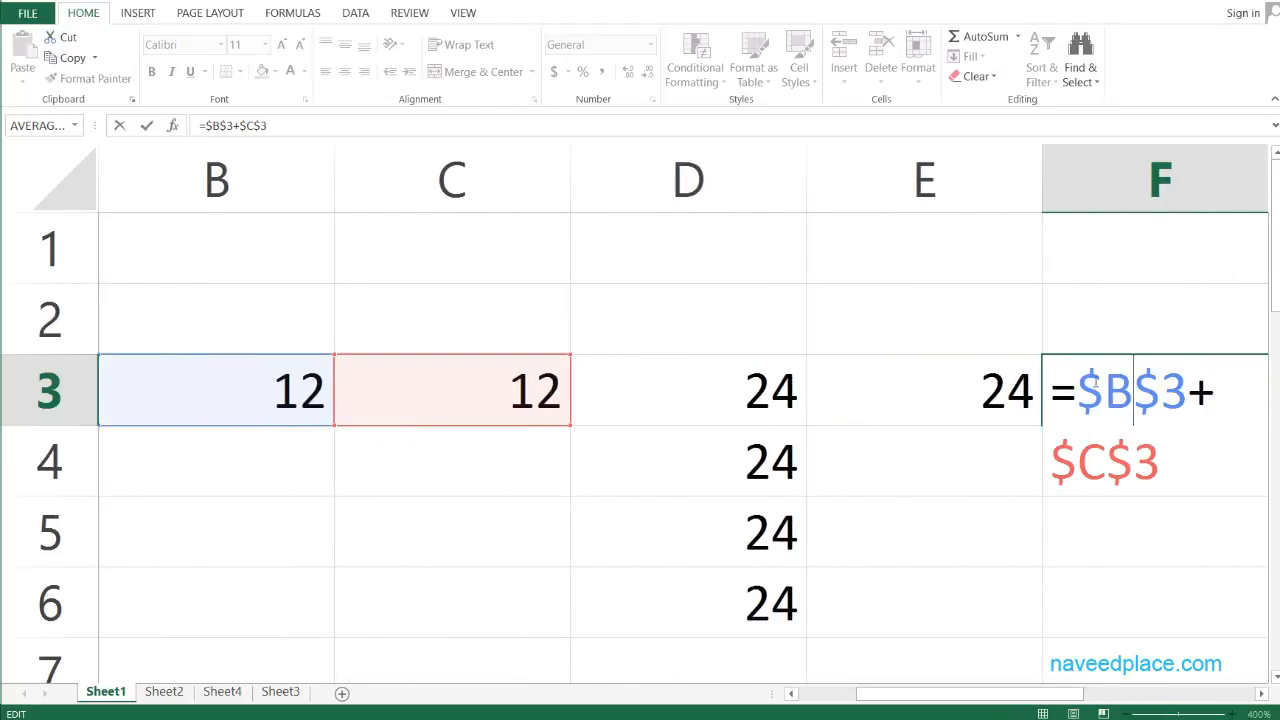
- Undo the fill across row 3, the fill down column D and the absolute-reference edit in D3
key("Escape")
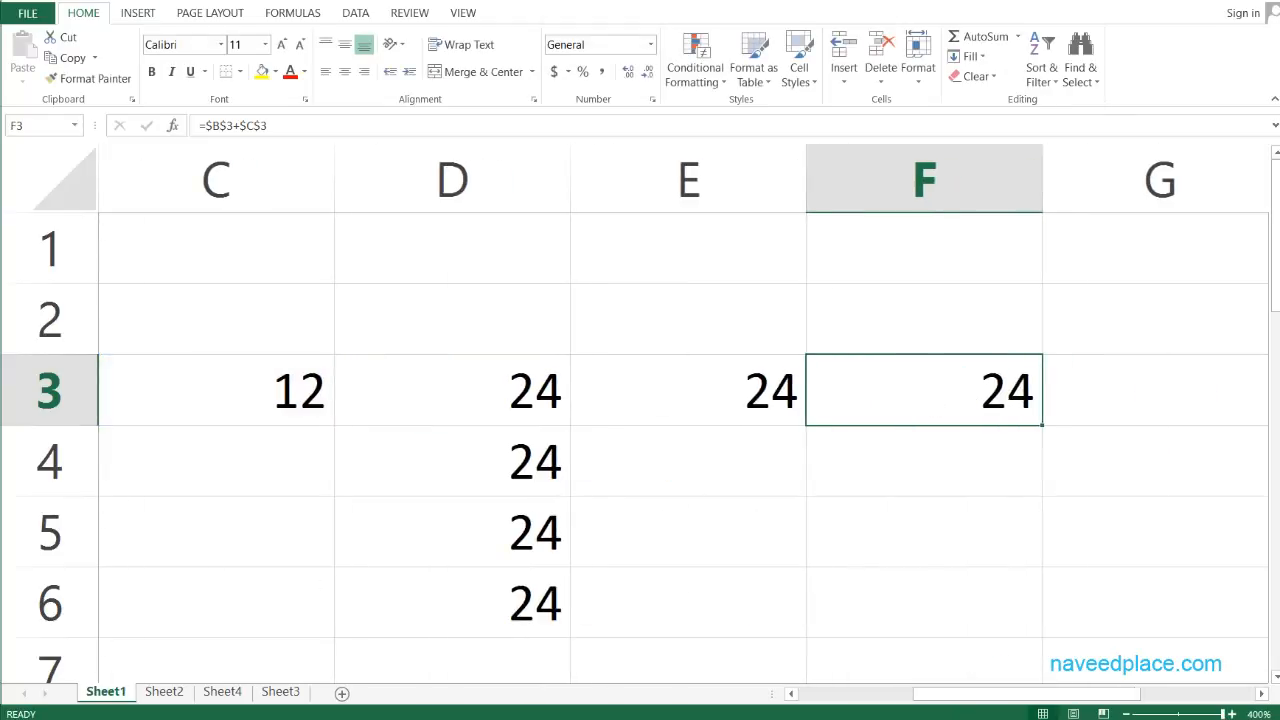
key("ctrl+z")
key("ctrl+z")
key("ctrl+z")
left_click_drag(963, 695, 817, 700)
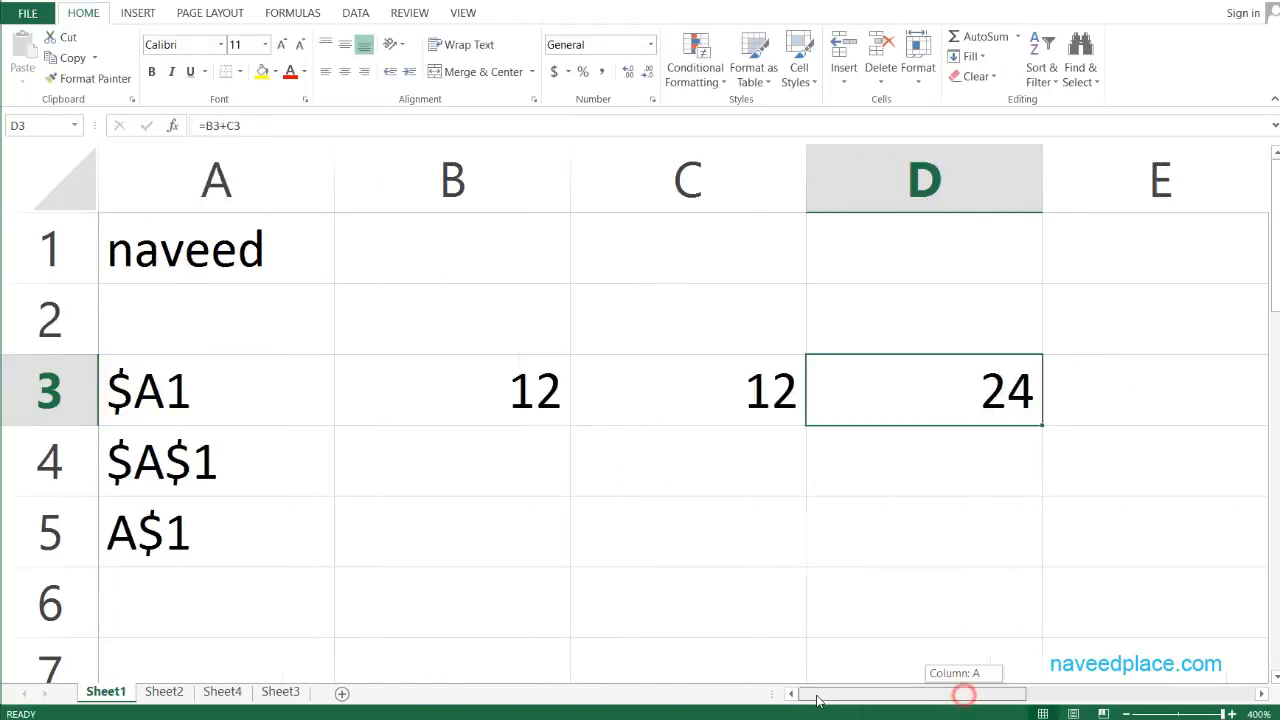
- Lock only the row in both references of the D3 formula, following the A$1 pattern, so it reads =B$3+C$3
left_click(184, 400)
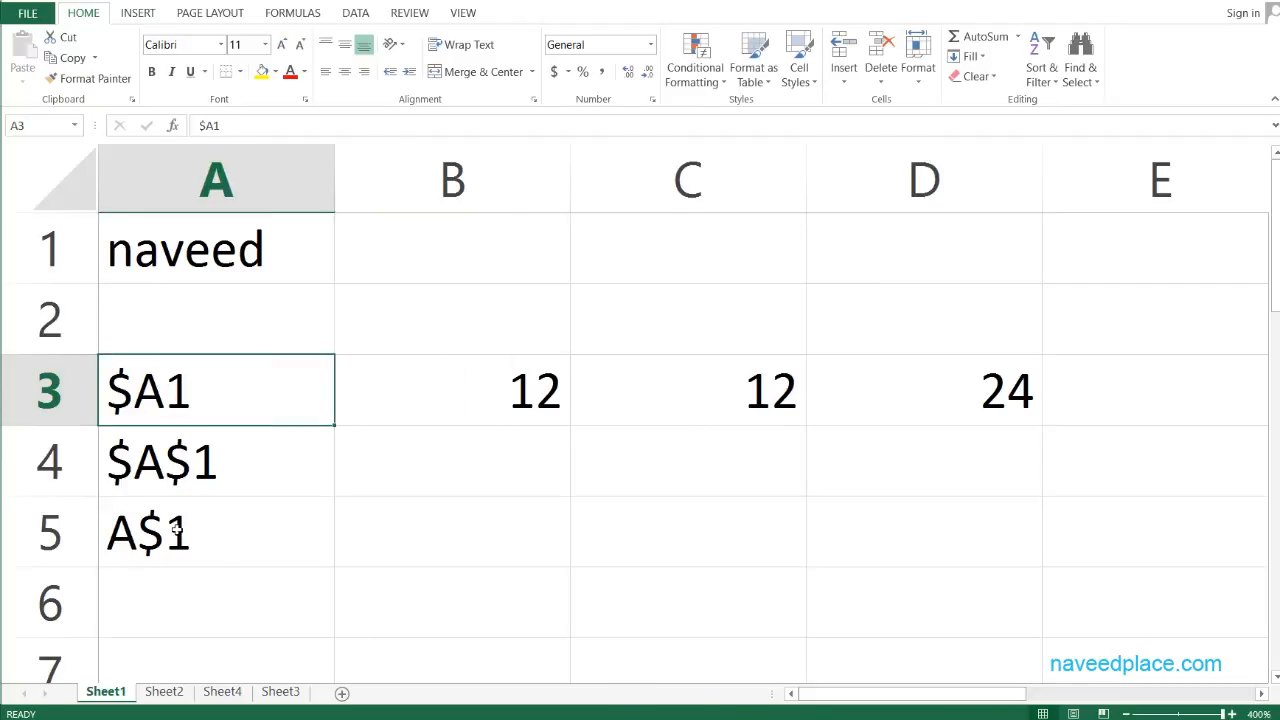
left_click(177, 560)
left_click(886, 386)
double_click(880, 400)
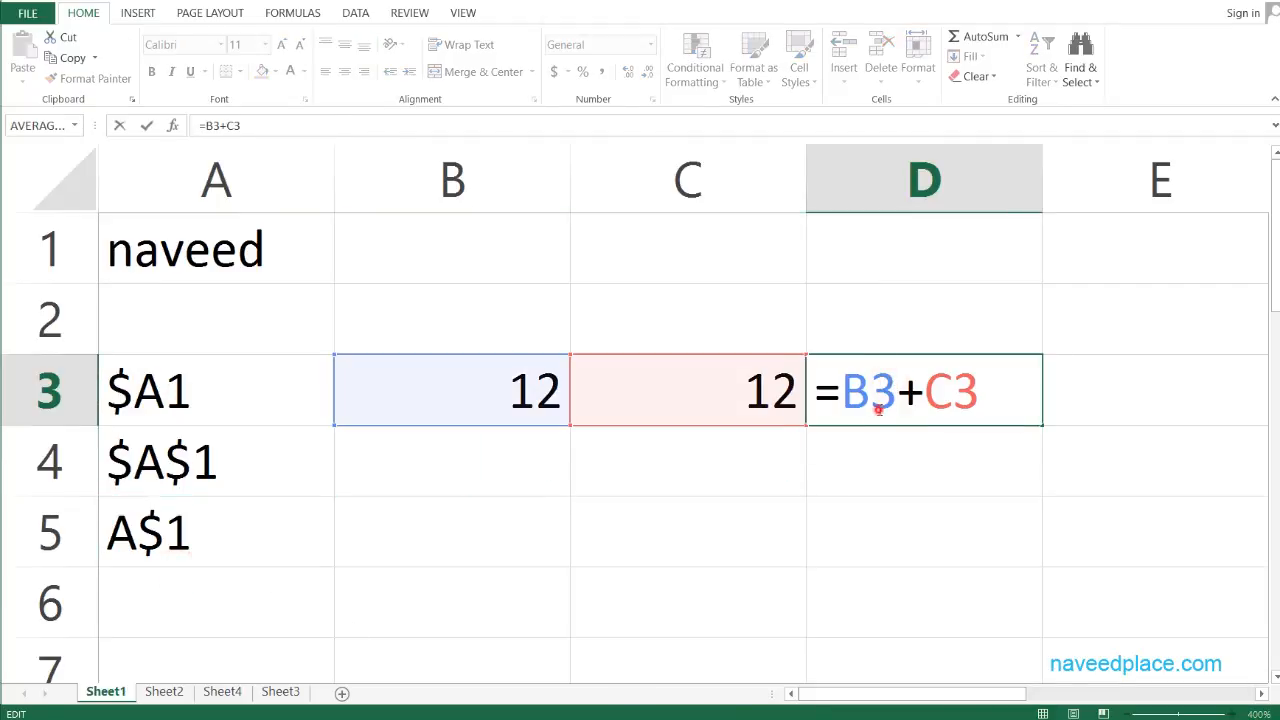
key("F4")
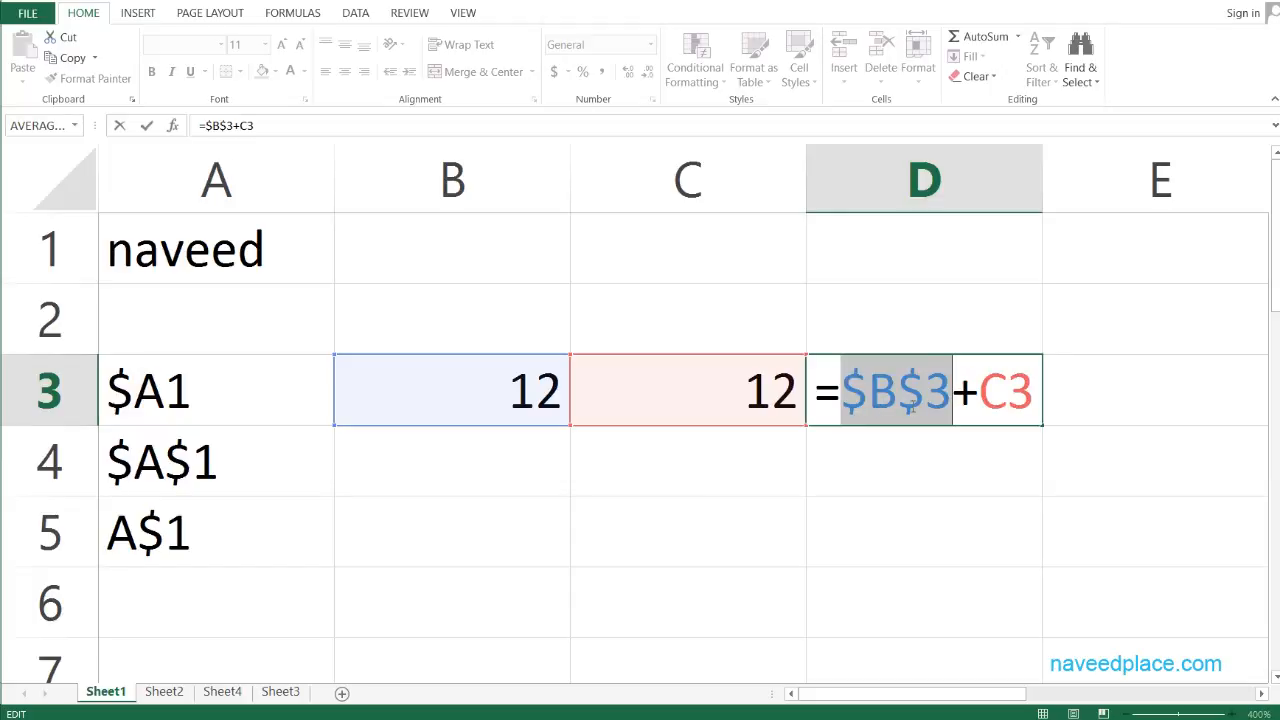
key("F4")
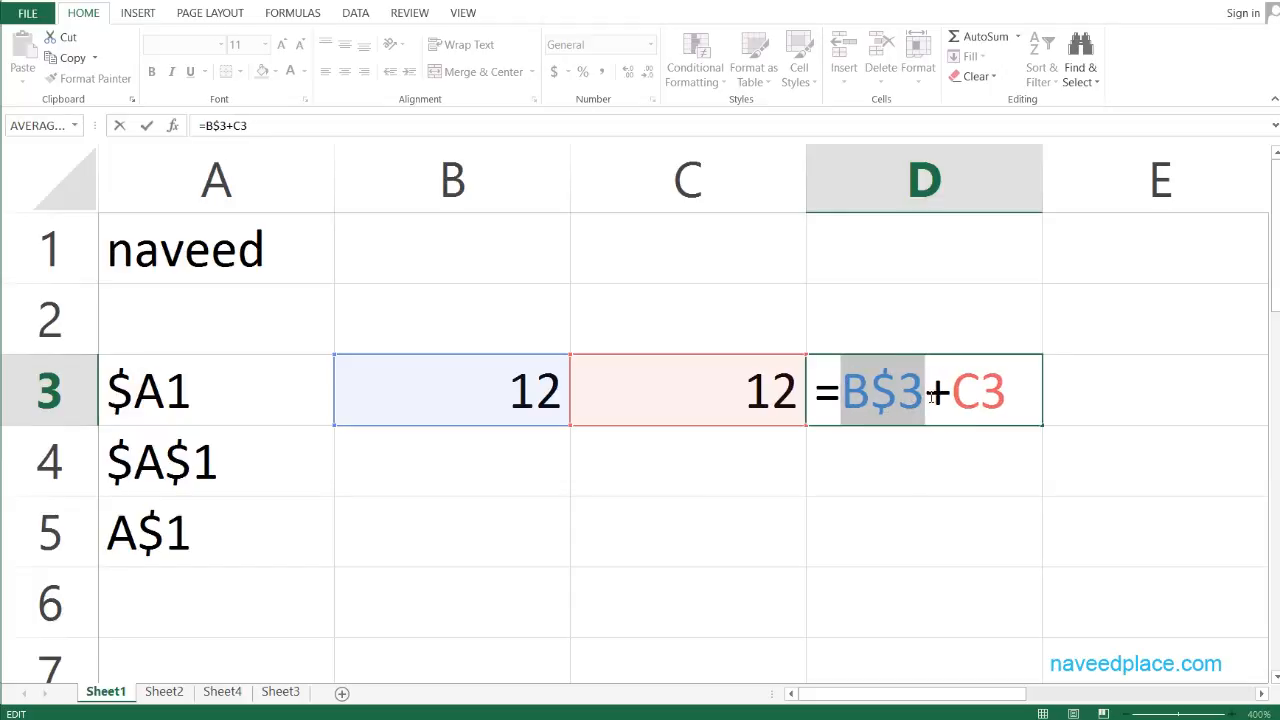
left_click(986, 396)
key("F4")
key("F4")
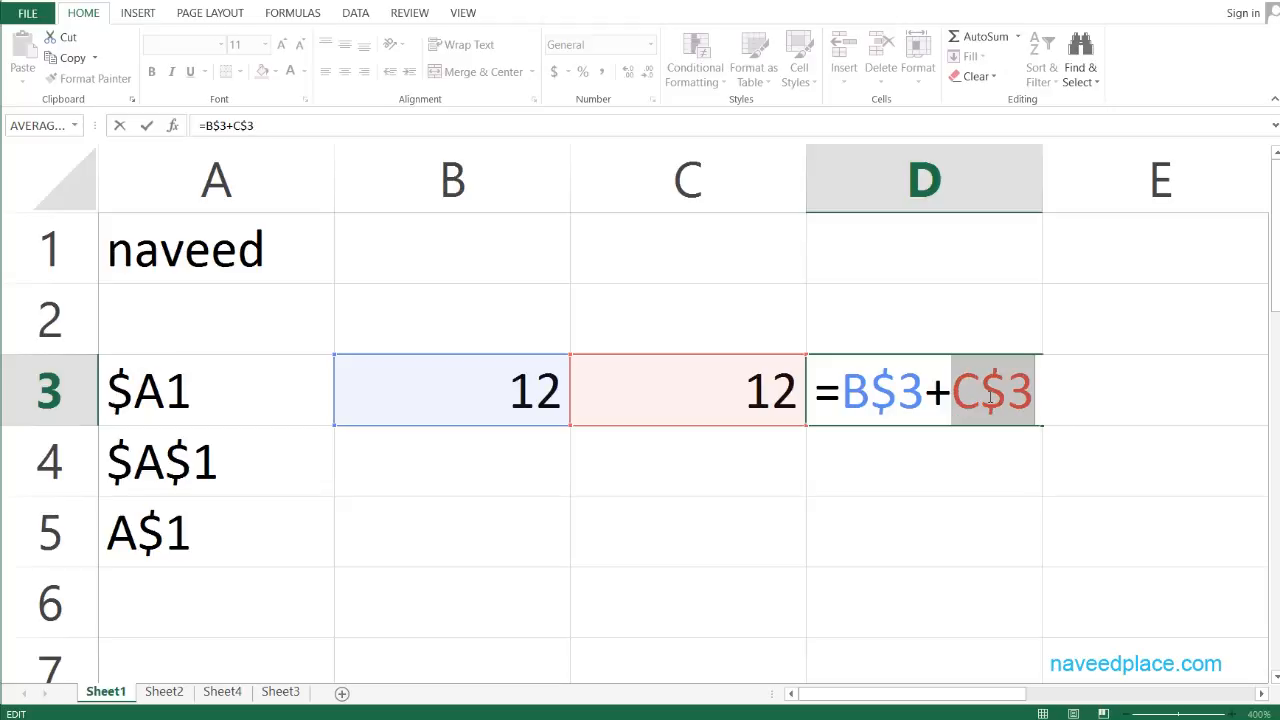
key("Return")
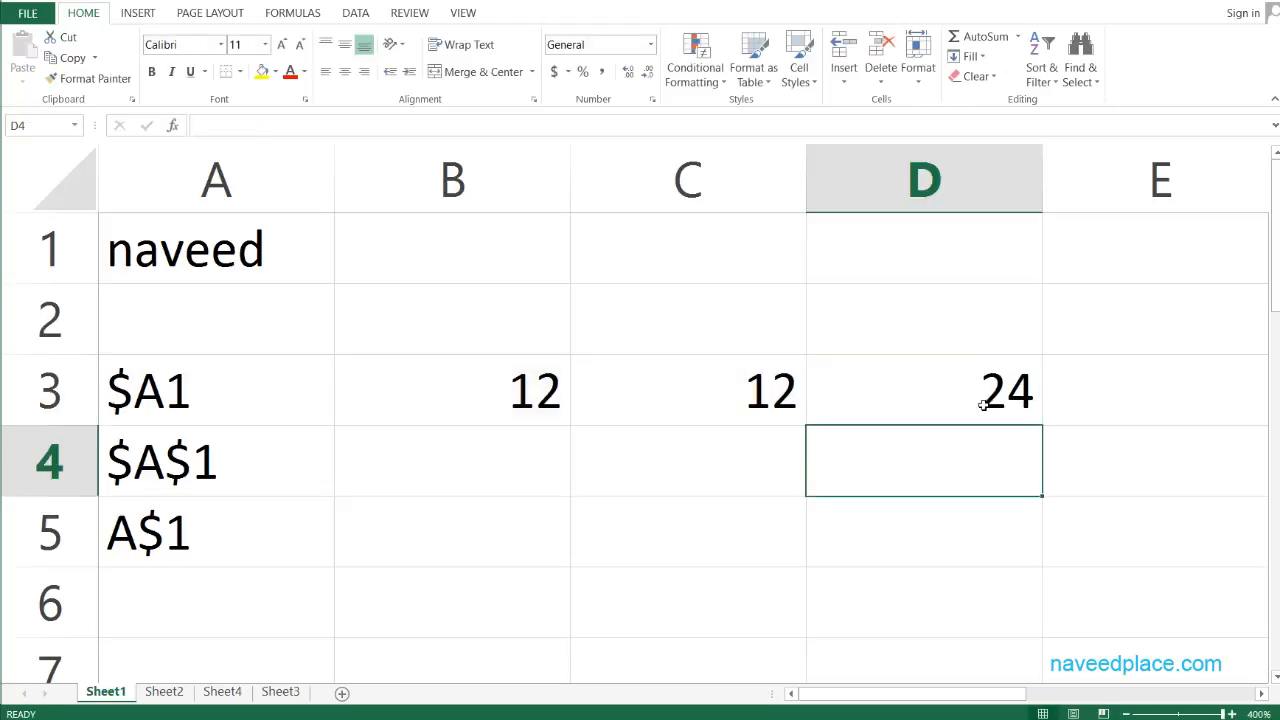
- Fill the row-locked formula from D3 down through D5 and examine the references in D4
left_click(988, 398)
left_click_drag(1042, 426, 1044, 579)
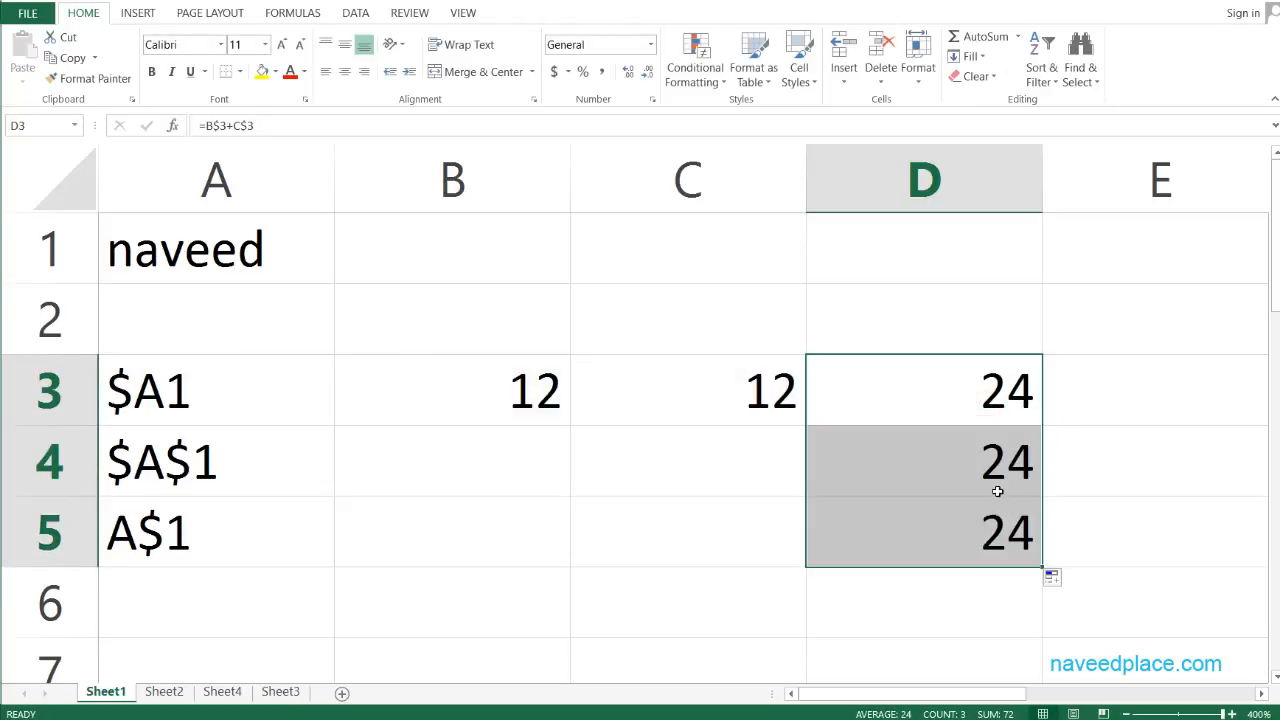
double_click(997, 490)
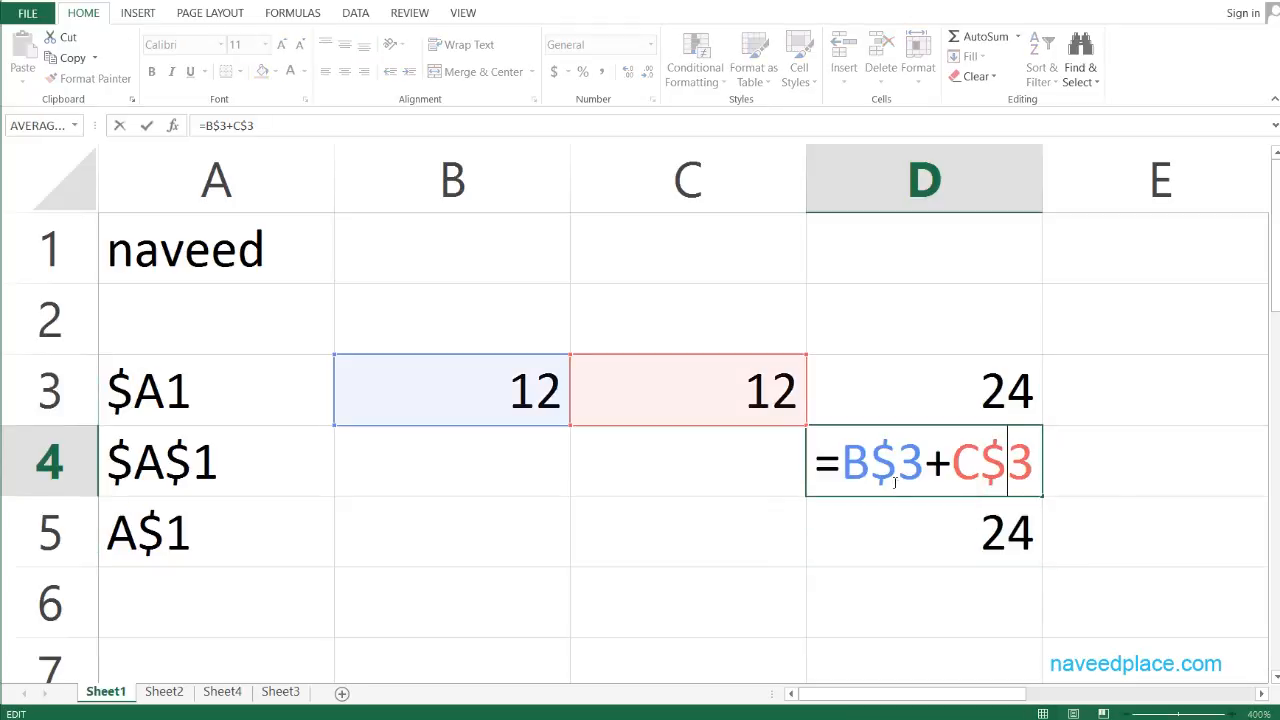
left_click(199, 535)
left_click(946, 474)
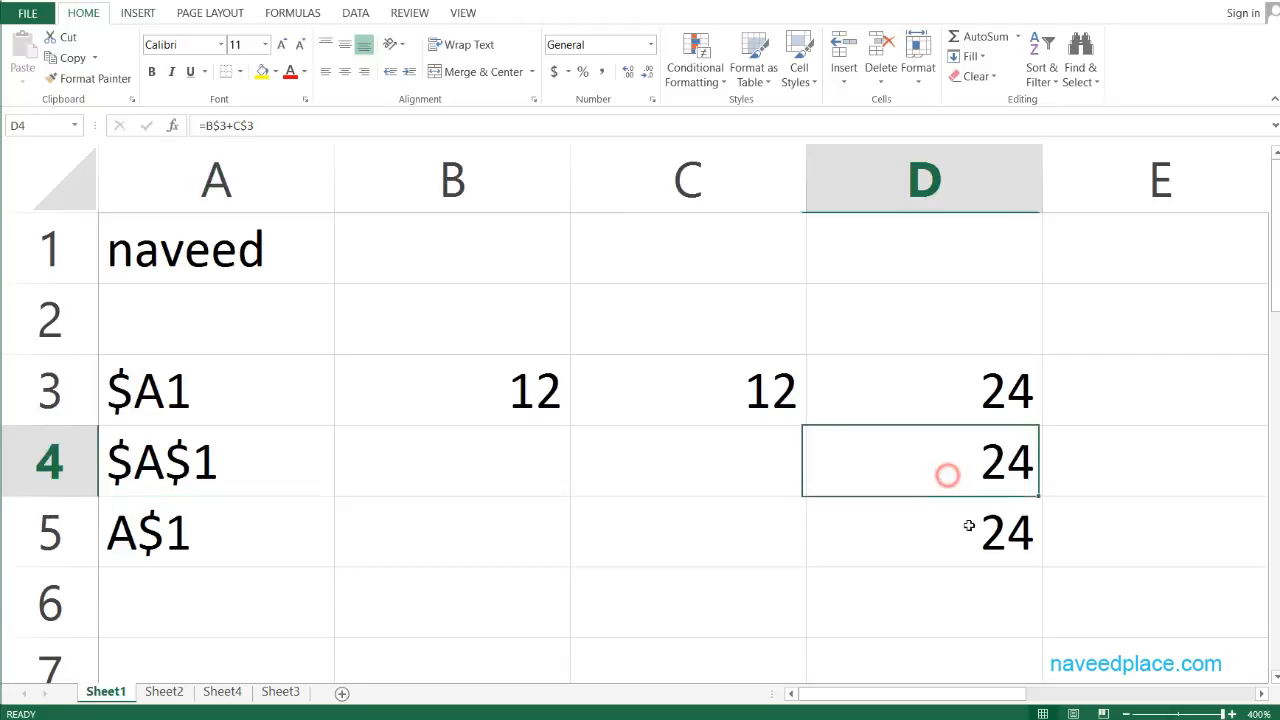
- Extend the row-locked formula from D5 to D6 and recheck the references in D4
left_click(983, 529)
left_click_drag(1040, 577, 935, 591)
left_click(946, 480)
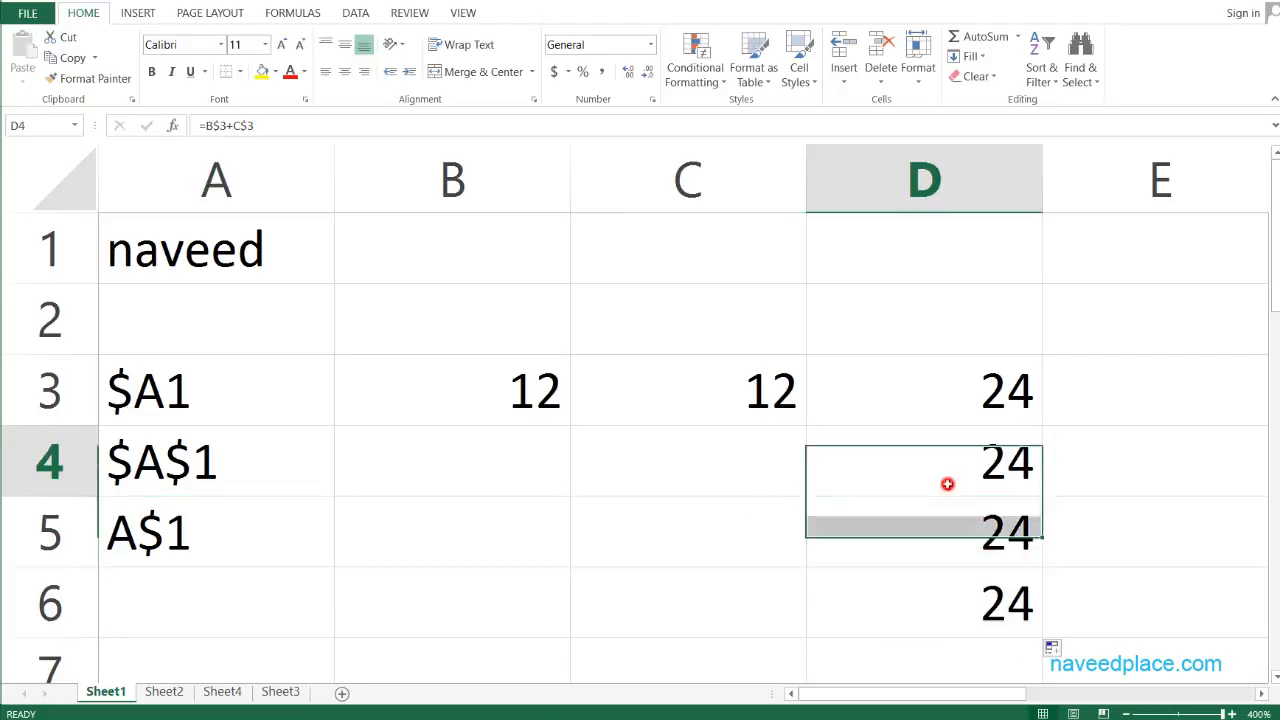
double_click(955, 455)
key("Escape")
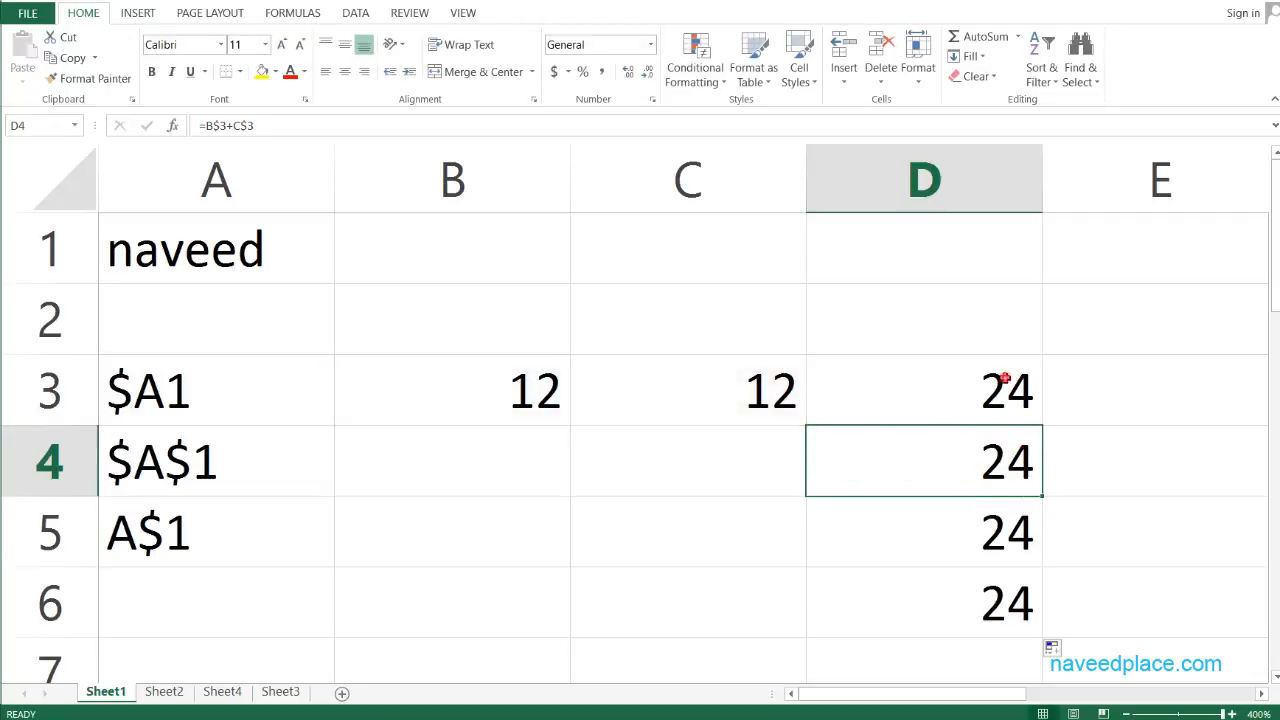
- Fill the D3 formula across through H3 to compare the copies, and undo the last two fills
left_click(1005, 385)
left_click_drag(1040, 427, 760, 500)
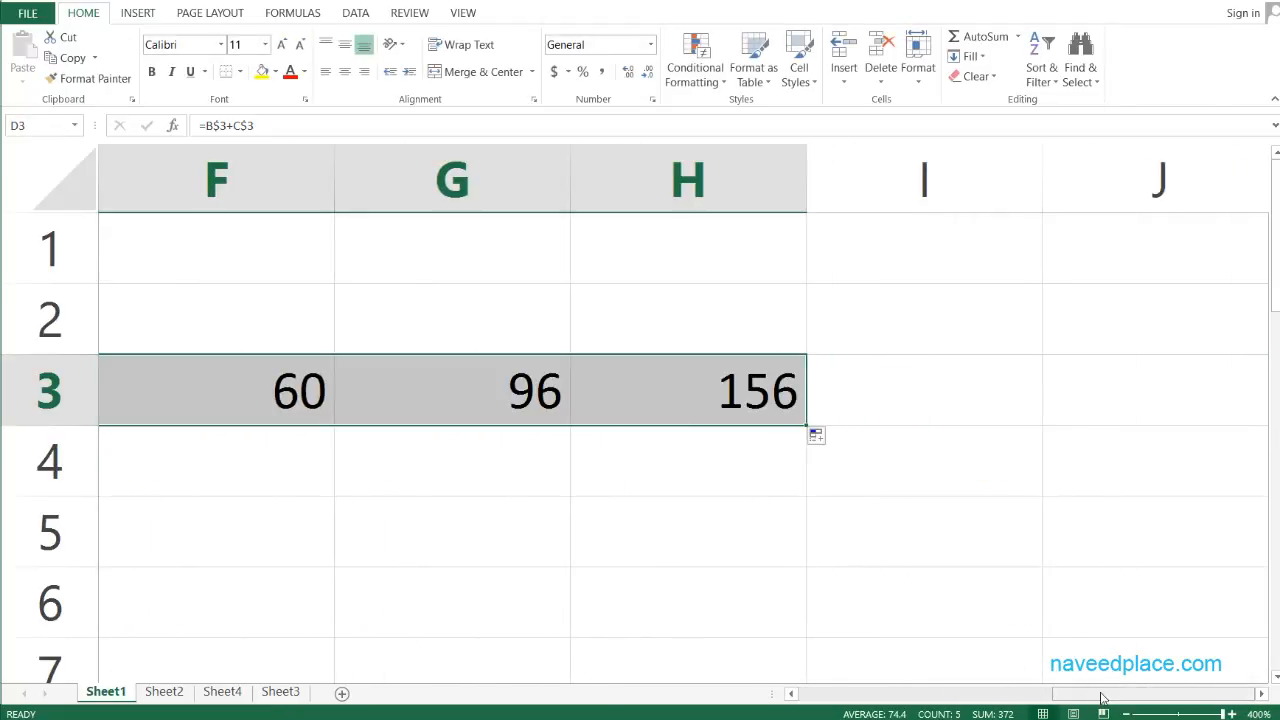
left_click_drag(1100, 694, 878, 698)
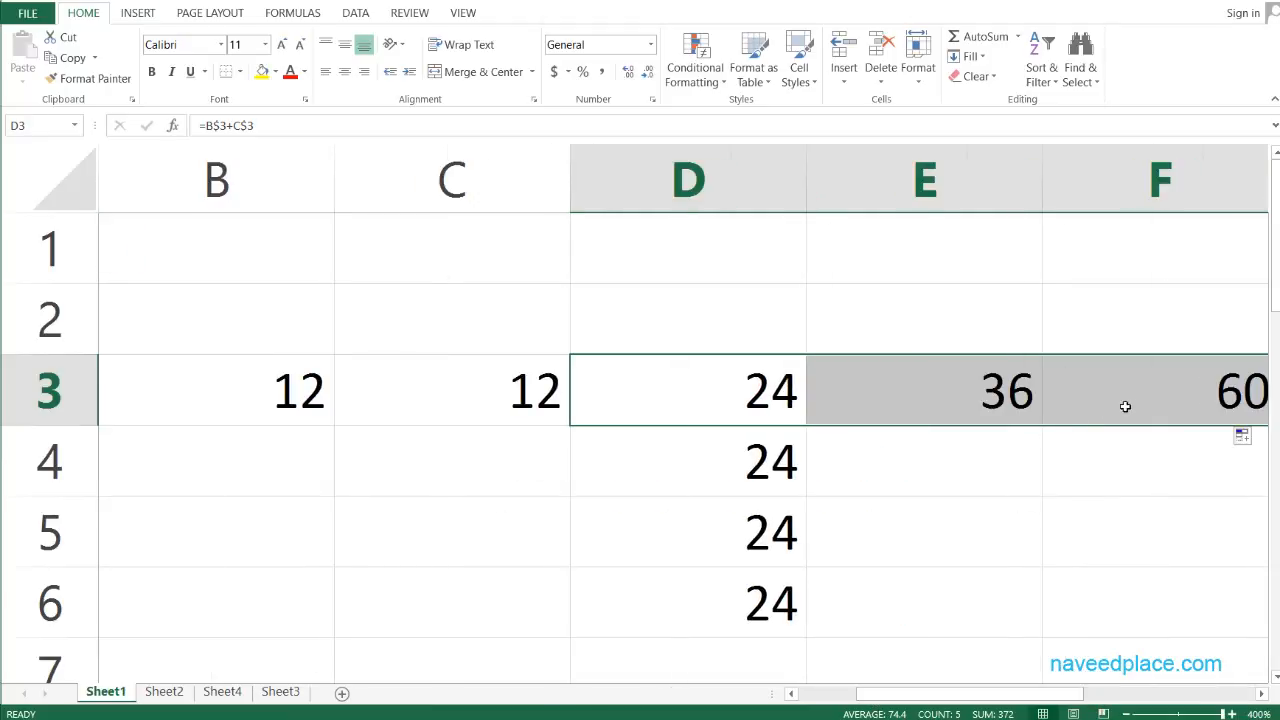
key("ctrl+z")
key("ctrl+z")
- Lock only the column in both references of the D3 formula so it reads =$B3+$C3
double_click(780, 404)
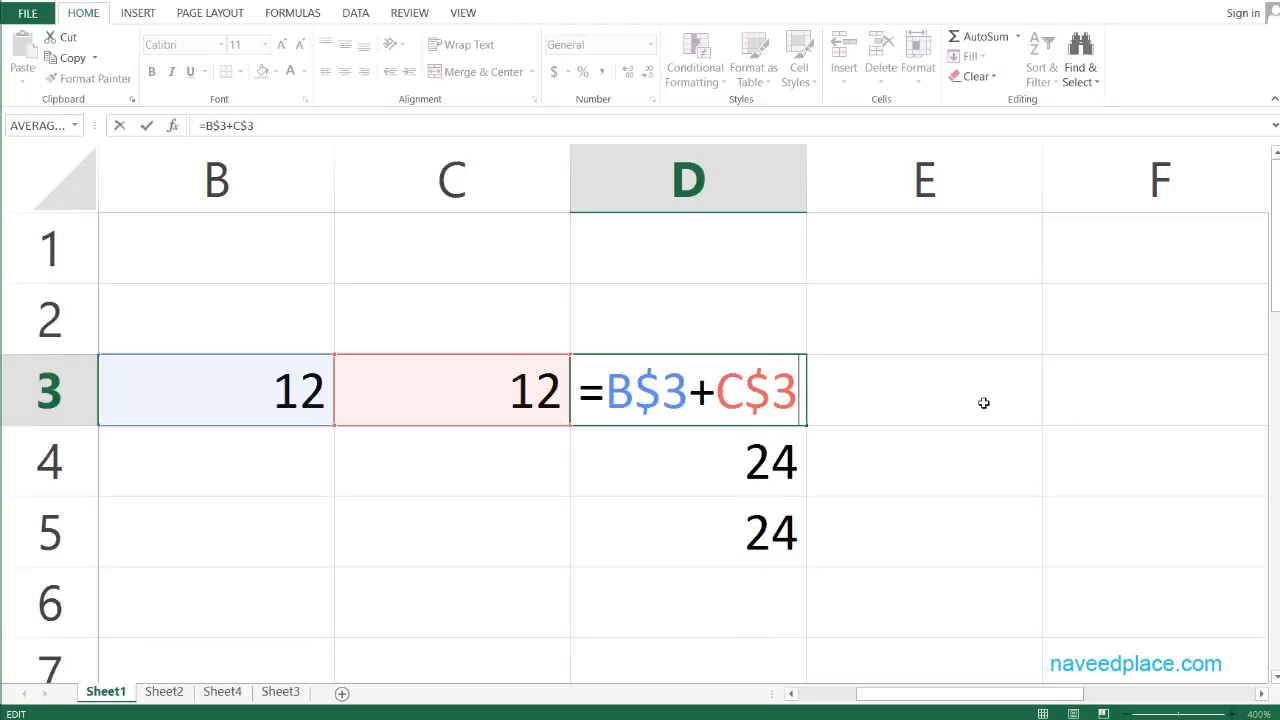
key("Escape")
double_click(737, 404)
left_click(672, 400)
key("F4")
left_click(762, 400)
key("F4")
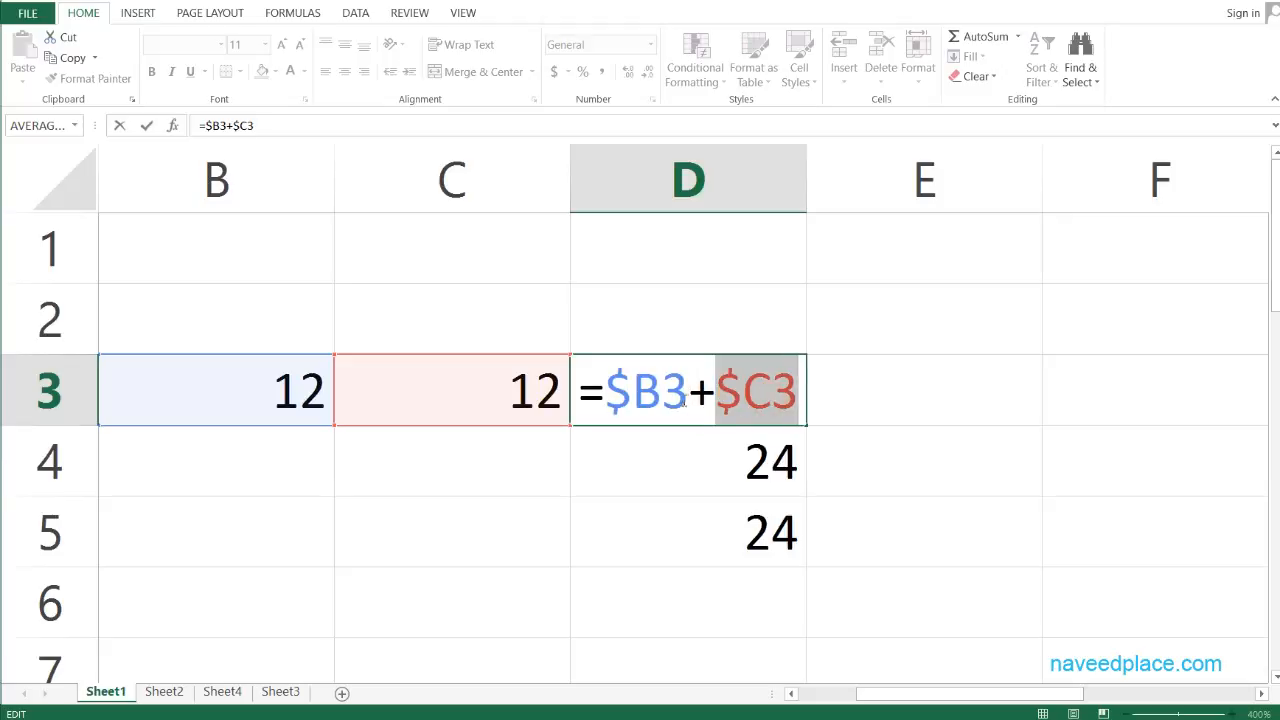
key("Return")
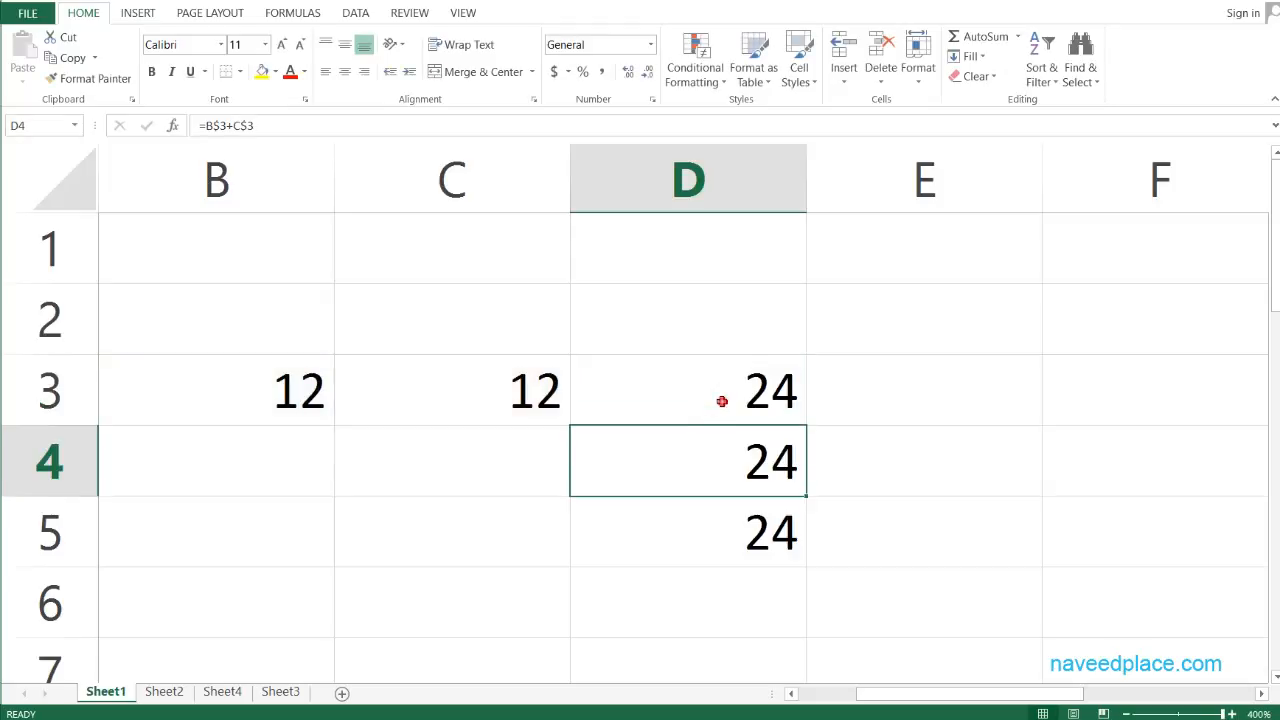
- Fill the column-locked formula from D3 down through D6 and examine the references in D4
left_click(720, 400)
left_click_drag(809, 424, 811, 633)
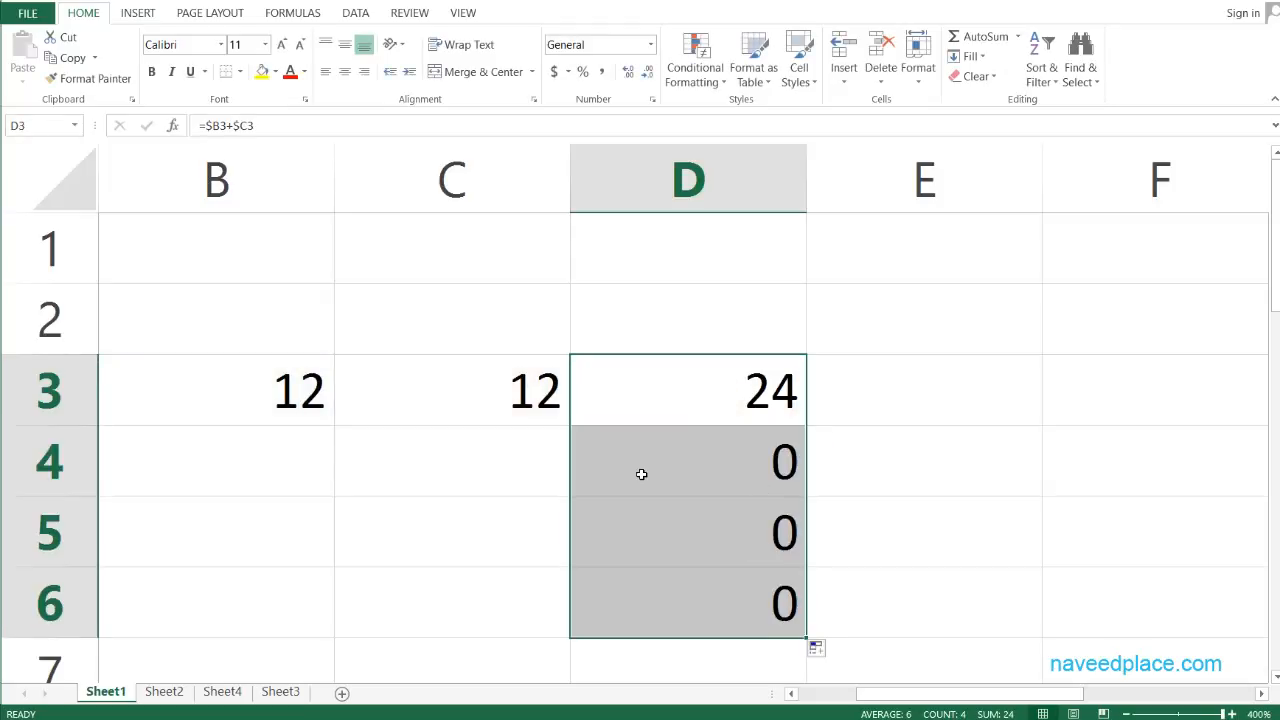
double_click(643, 474)
key("Escape")
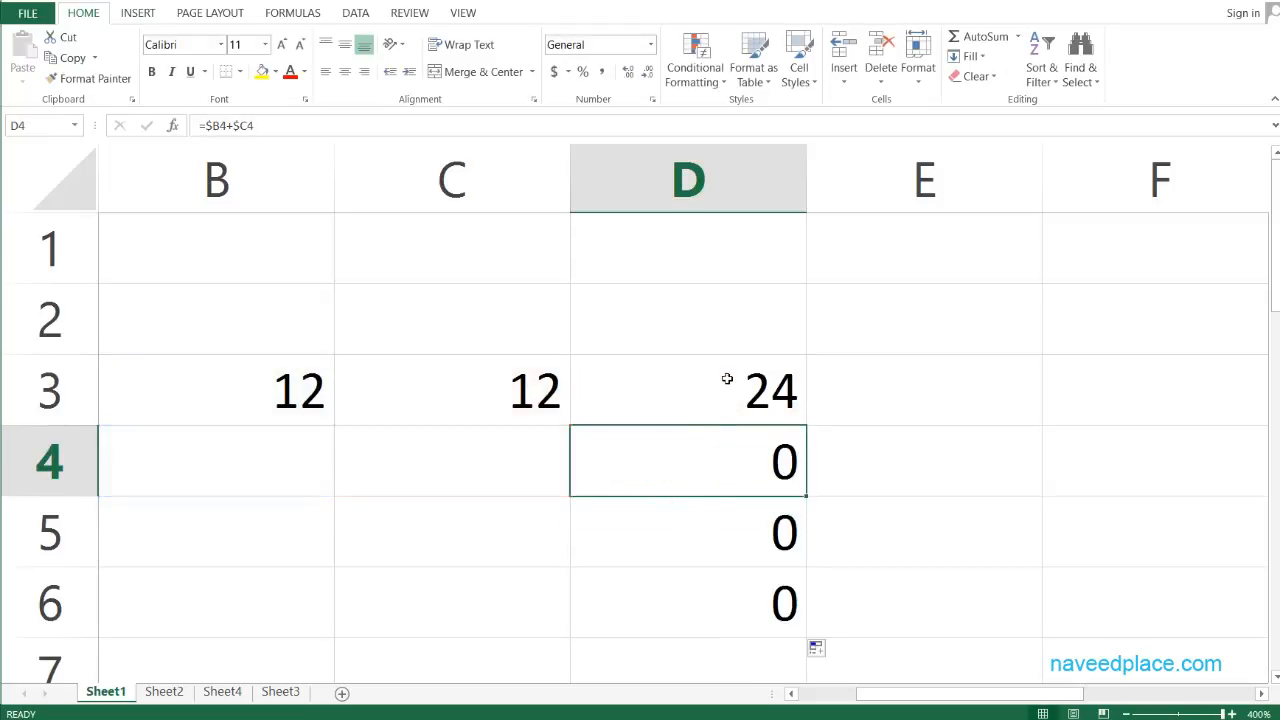
- Fill the column-locked D3 formula across through F3 and examine the references in E3
left_click(728, 376)
left_click_drag(806, 426, 1097, 409)
left_click(959, 399)
double_click(959, 399)
key("Escape")
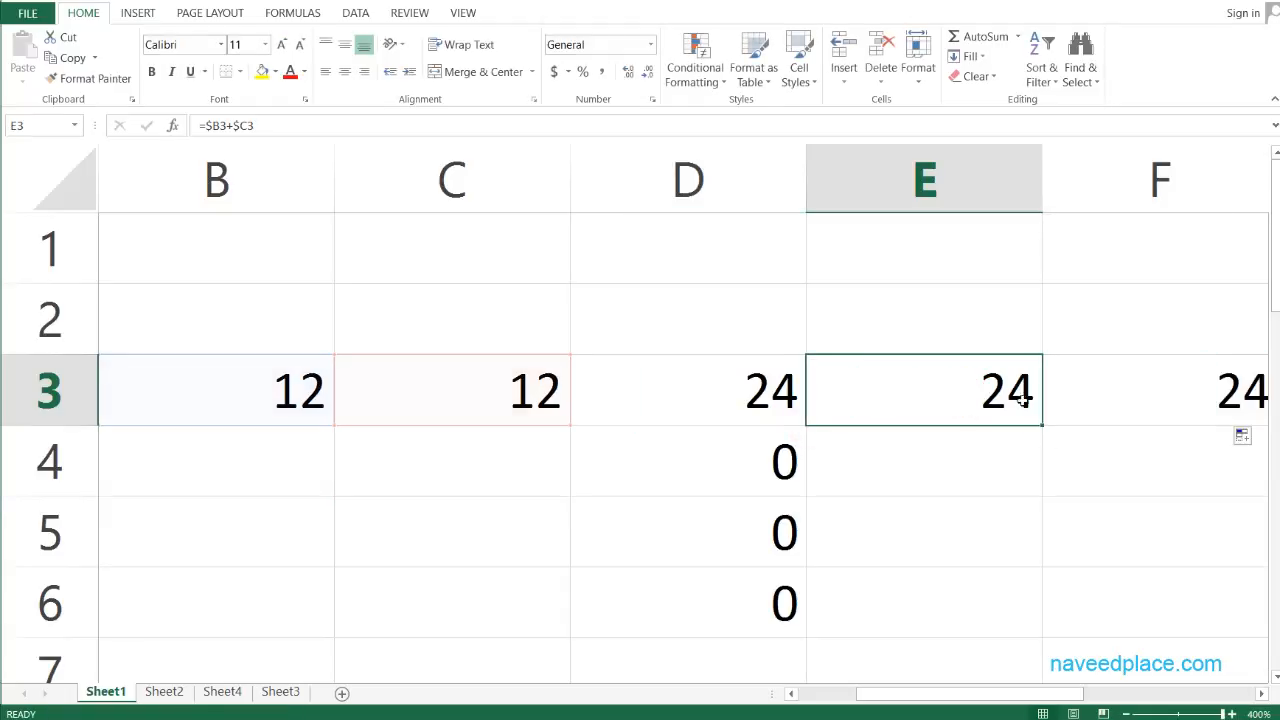
- Examine the copied formulas in F3 and D4 to compare how their column-locked references behave across and down
left_click(1094, 397)
double_click(1094, 399)
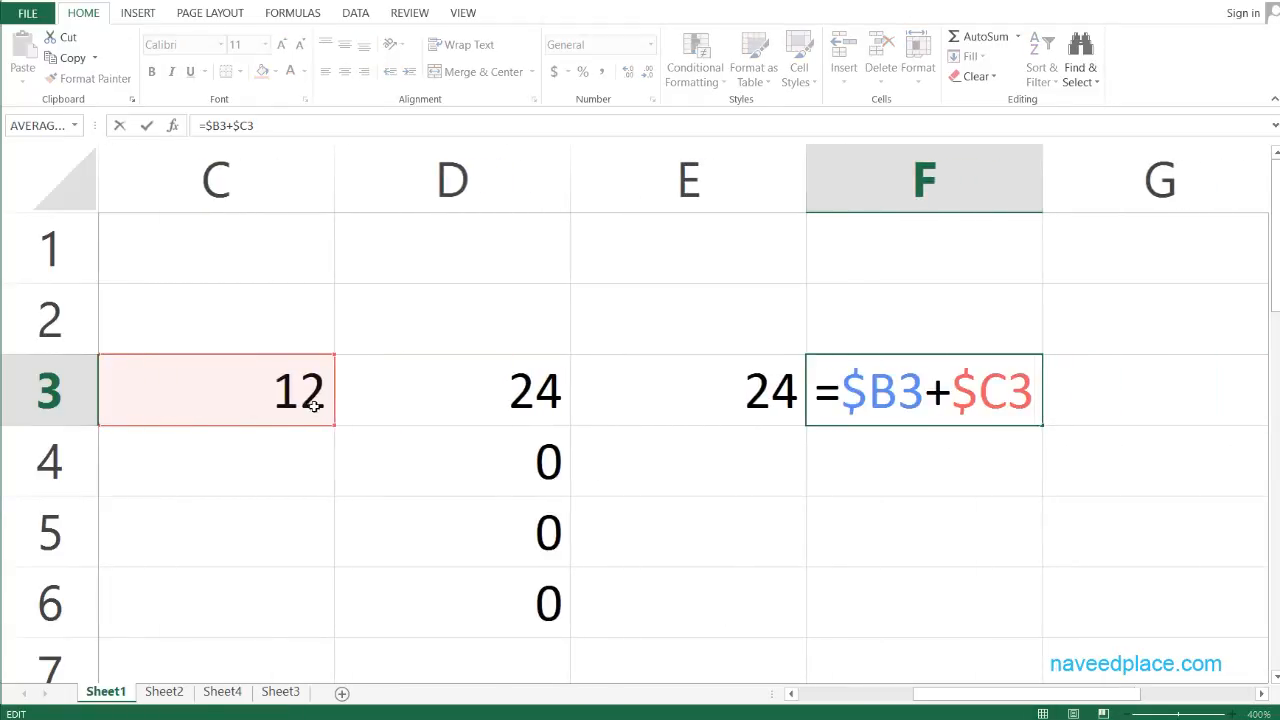
key("Escape")
left_click_drag(1051, 694, 918, 695)
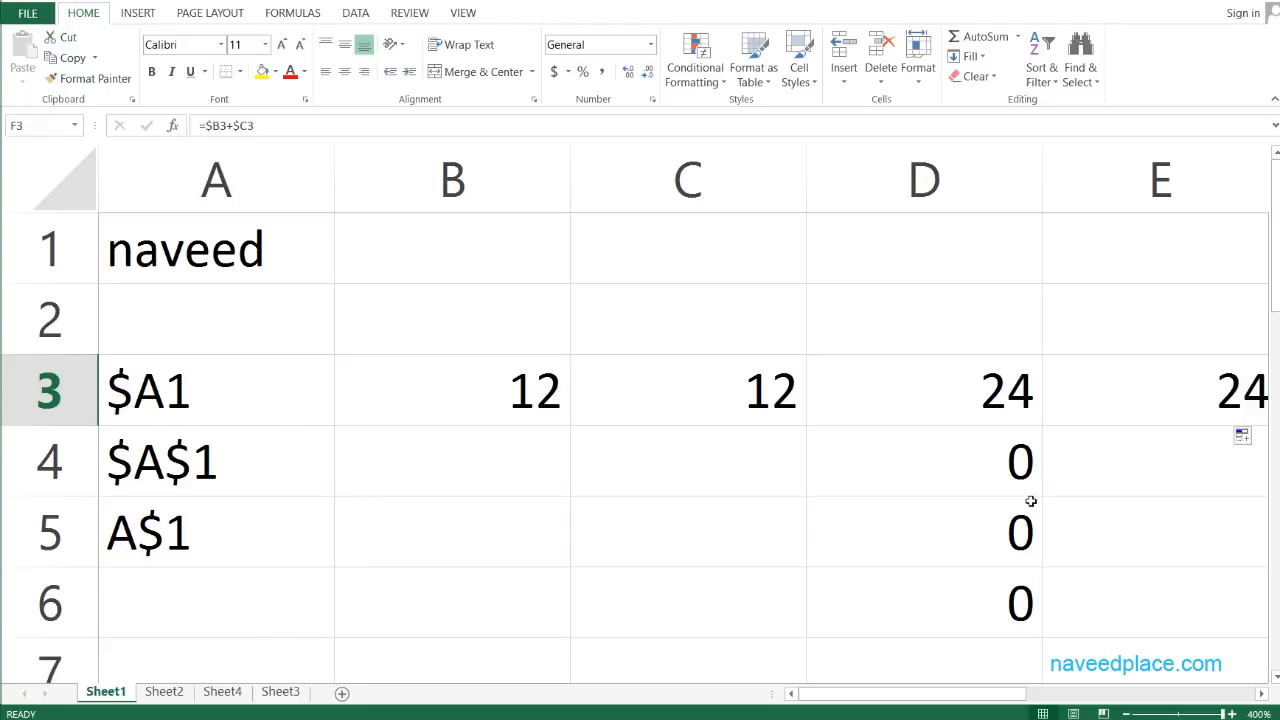
double_click(977, 486)
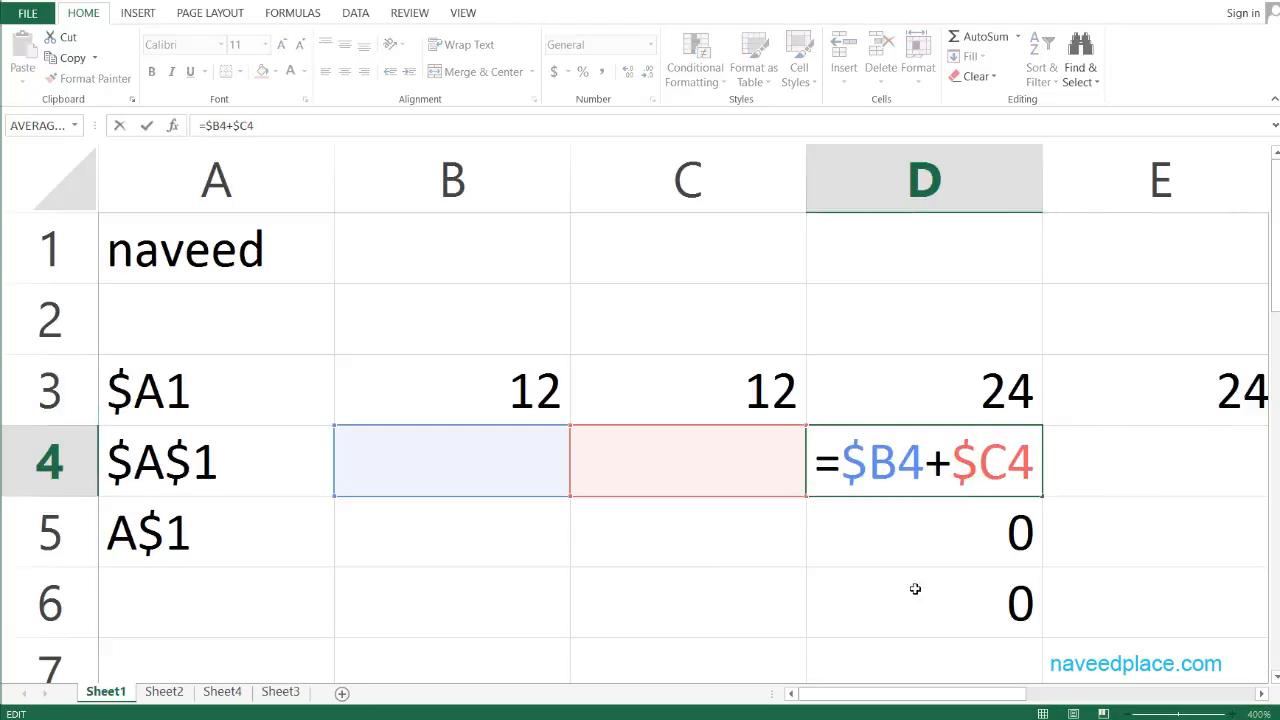